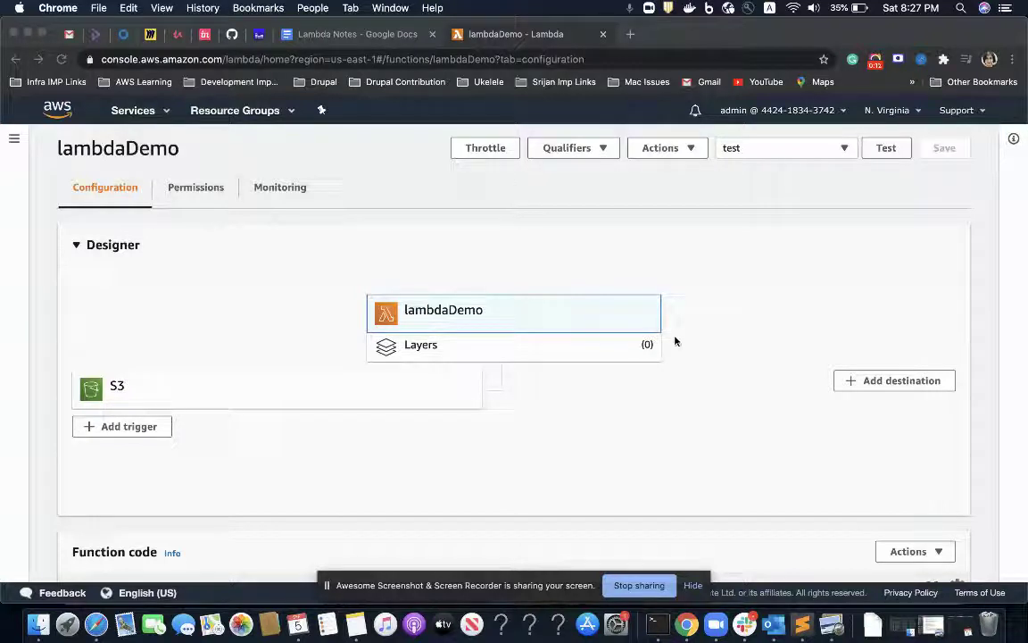
Start adding a destination to the lambdaDemo function, set its type to SQS queue and check which queues are available.
scroll(676, 341, down, 3)
scroll(675, 341, down, 1)
scroll(675, 341, up, 1)
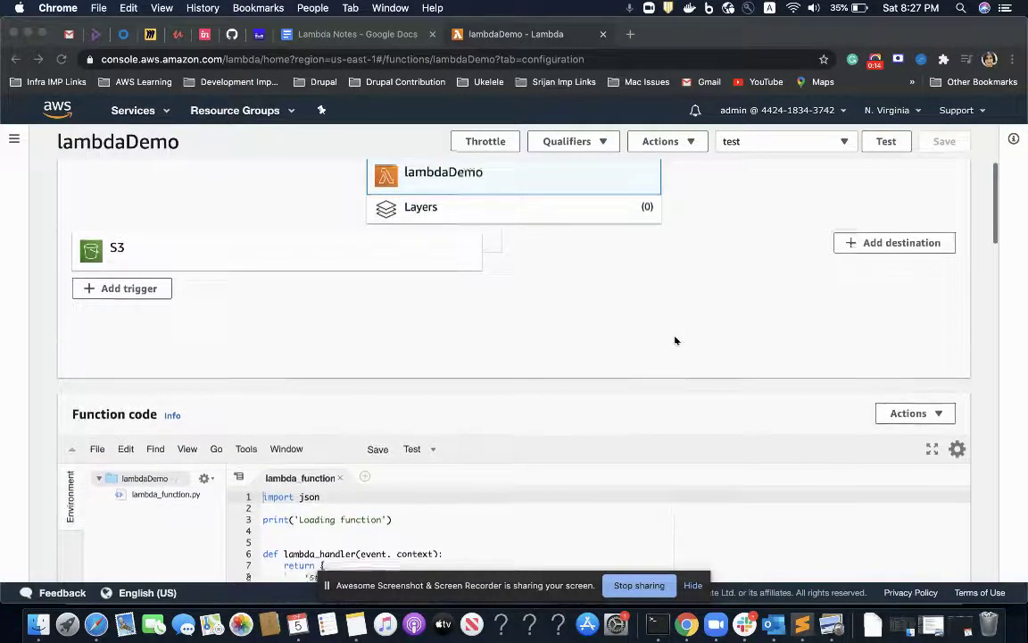
click(871, 253)
click(867, 253)
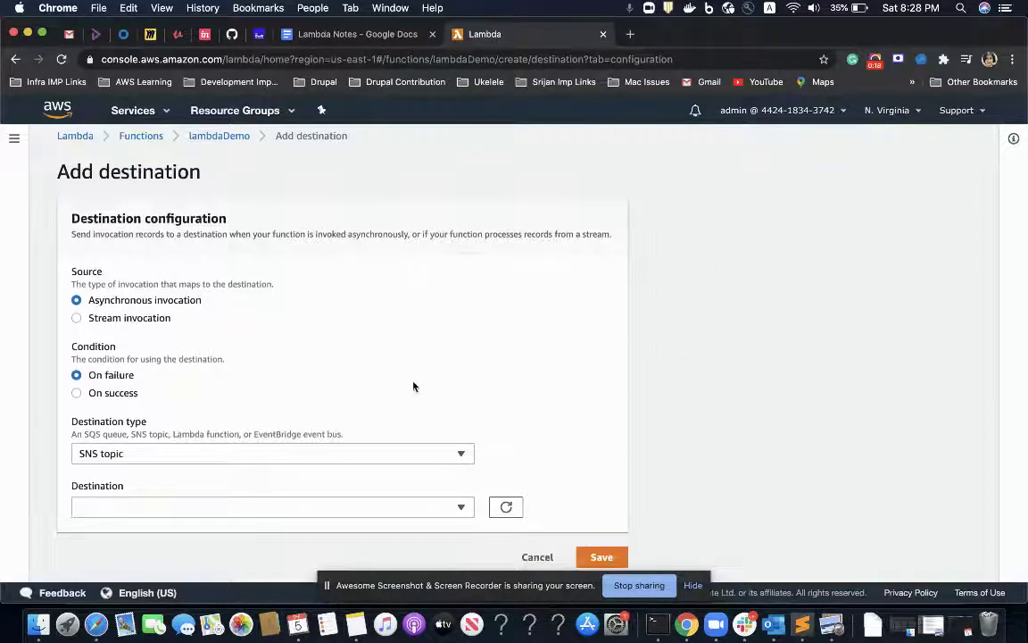
click(307, 451)
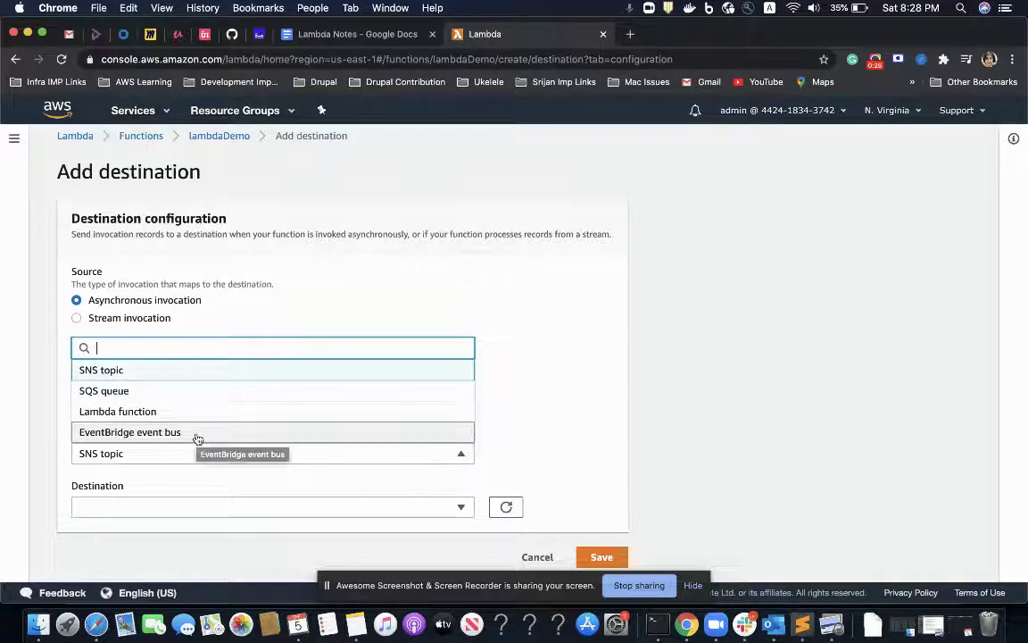
click(546, 327)
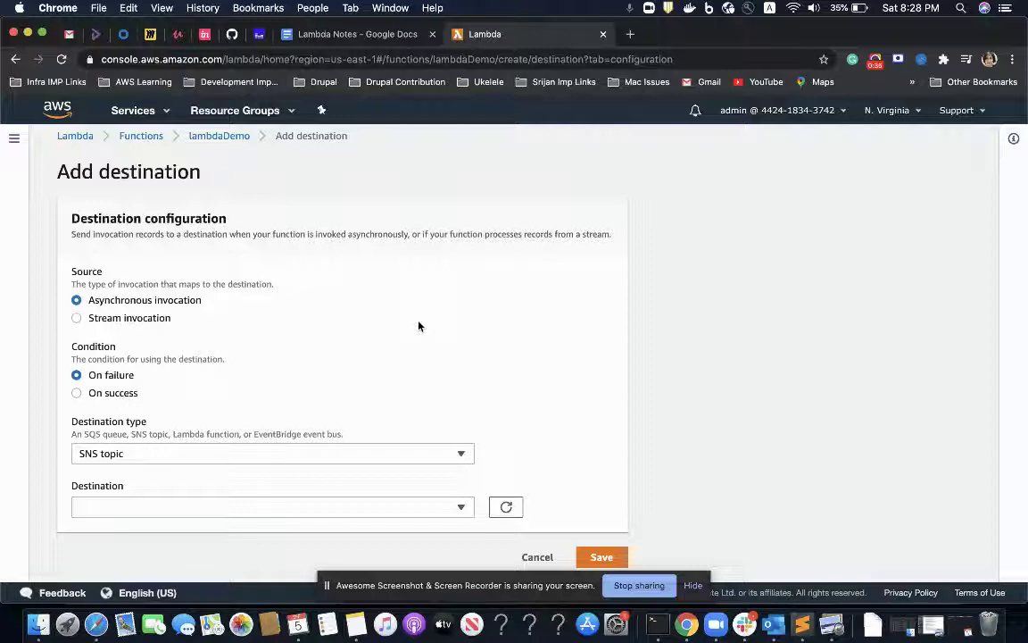
click(138, 457)
click(131, 393)
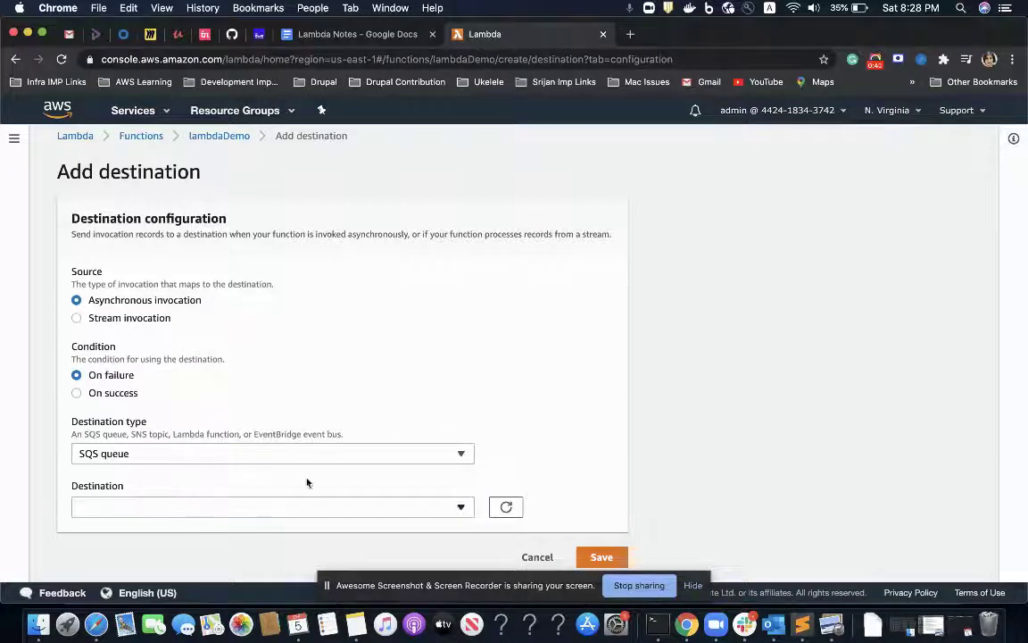
click(358, 509)
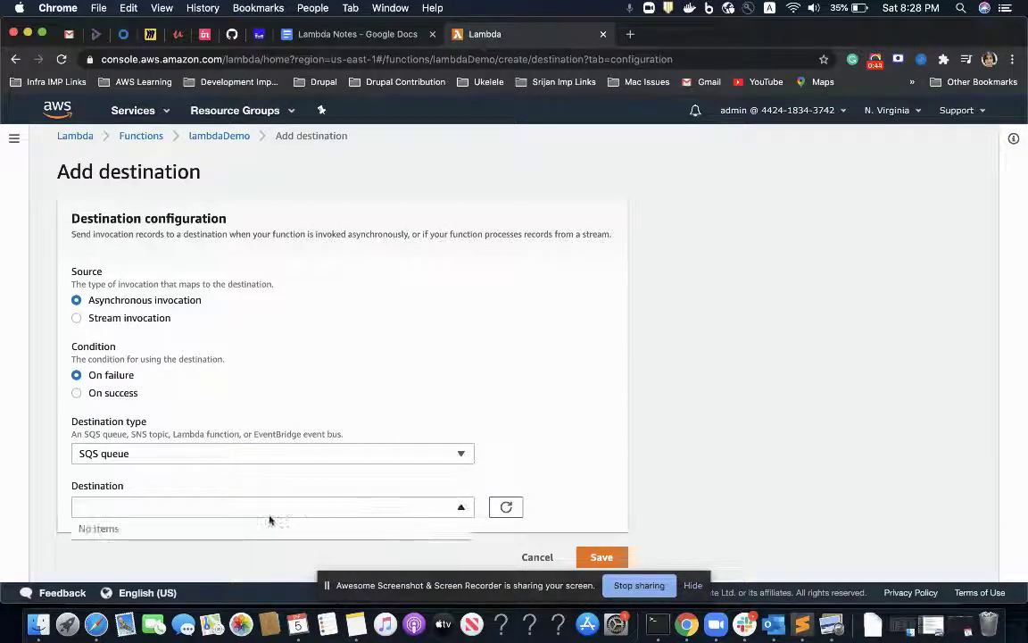
click(387, 368)
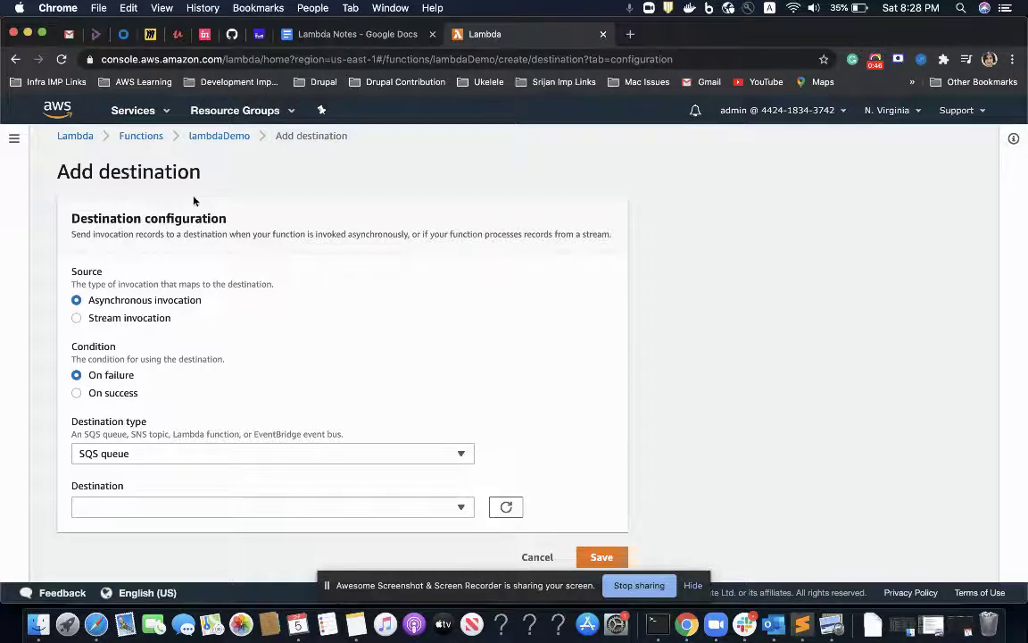
Find the SQS service, open it in a separate browser tab and start creating a new queue.
click(141, 110)
text(sqs)
super+click(271, 185)
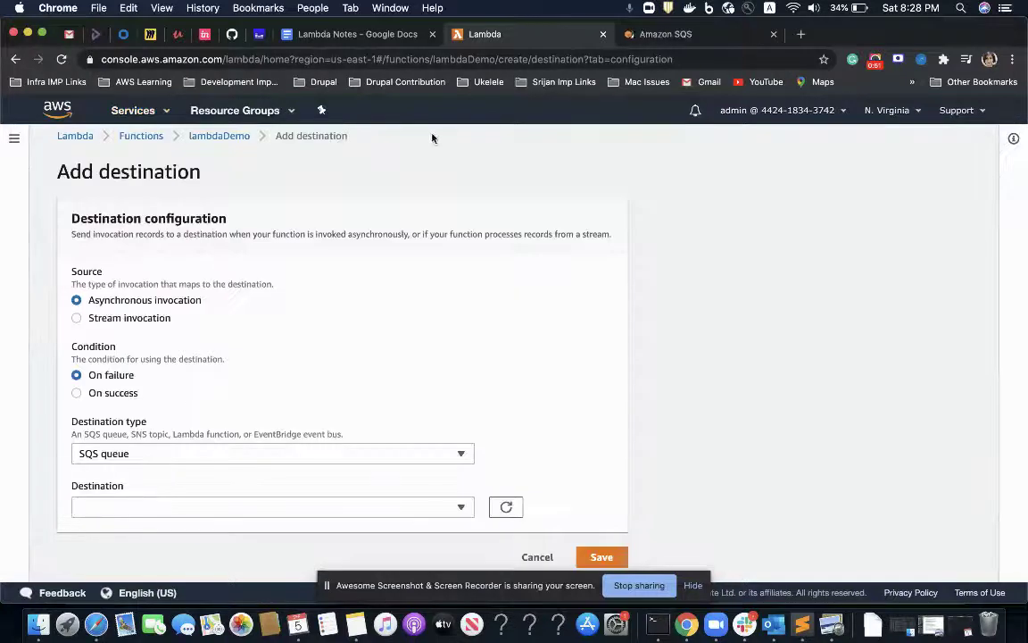
click(674, 37)
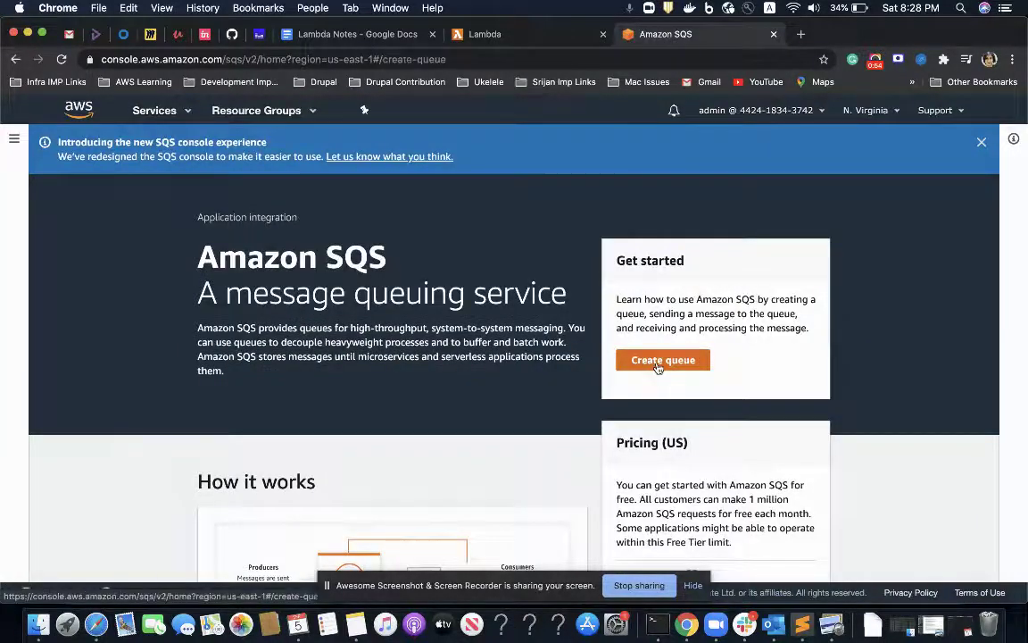
click(660, 359)
scroll(375, 388, down, 3)
click(257, 398)
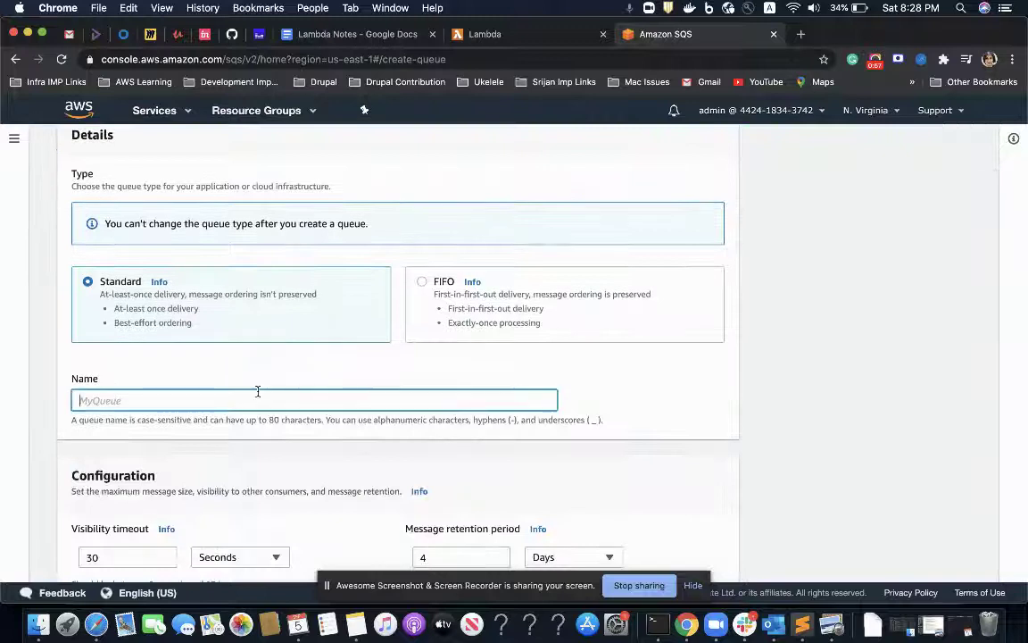
Return to the Lambda destination form and set the condition to On success.
click(504, 36)
scroll(314, 358, down, 1)
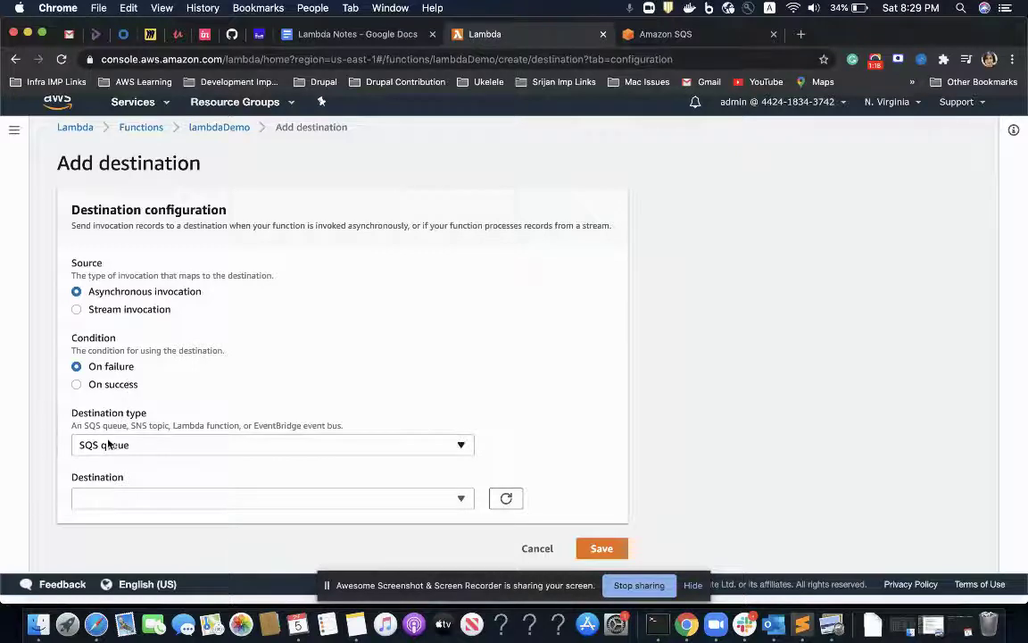
click(114, 385)
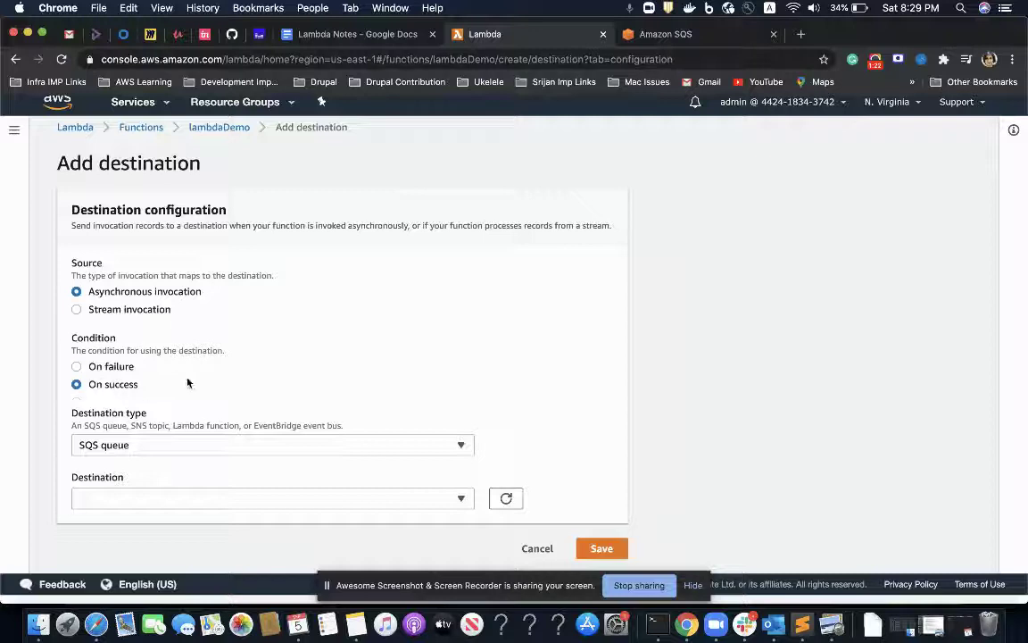
Back in Amazon SQS, name the standard queue lambdaSQSsuccess and create it with the default settings.
click(640, 35)
text(demo)
key(BackSpace)
key(BackSpace)
key(BackSpace)
key(BackSpace)
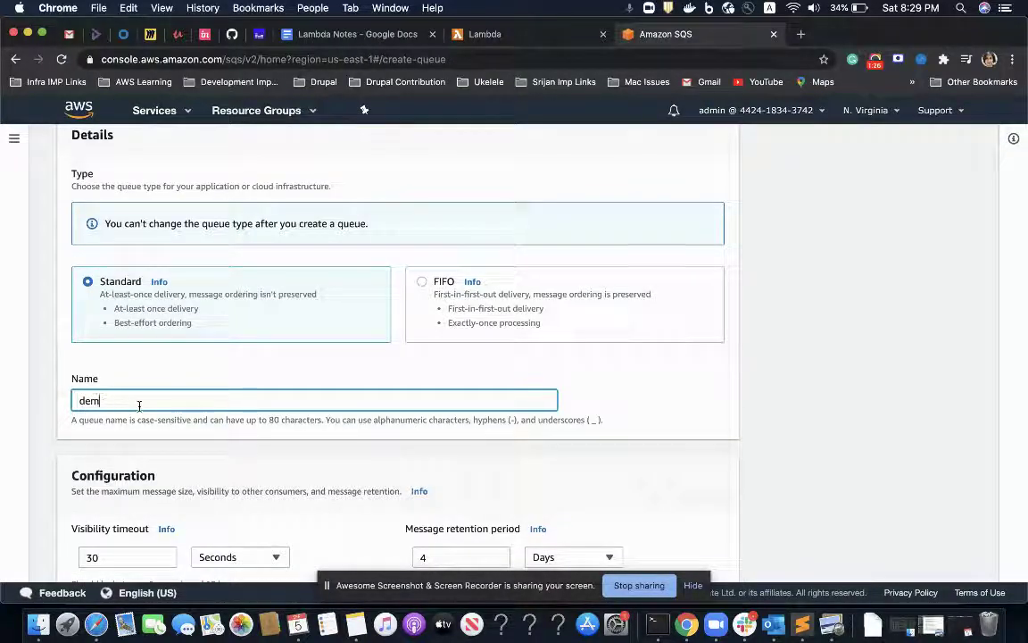
text(lambda)
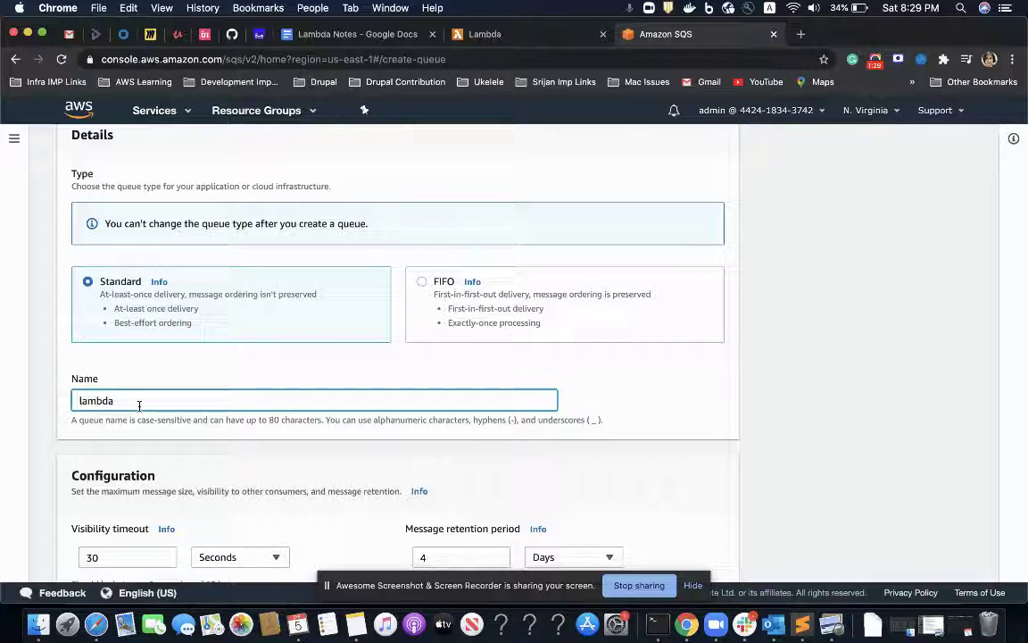
text(SQSsuc)
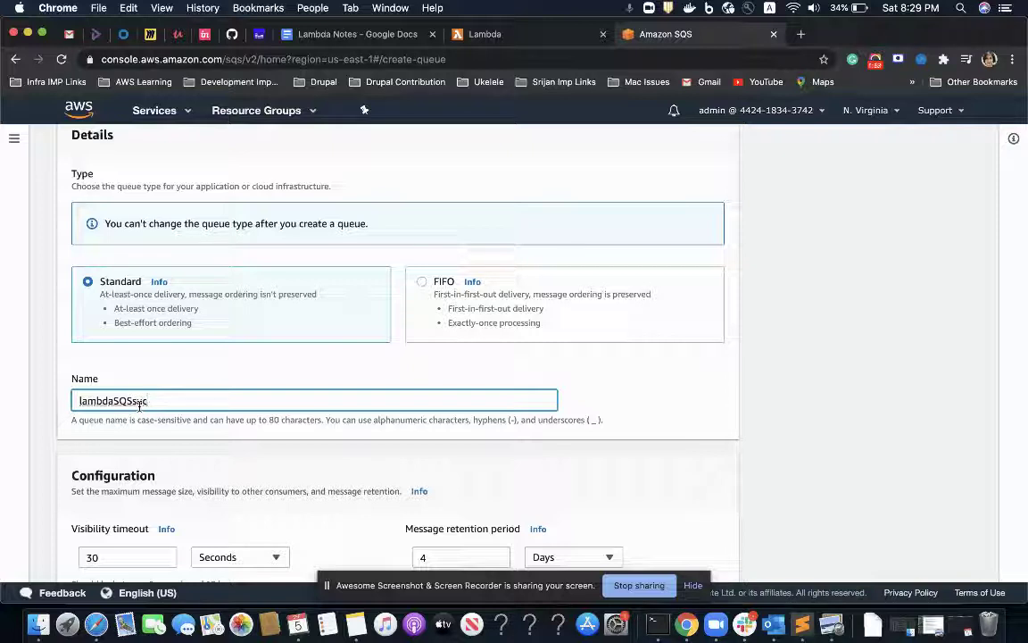
text(cess)
scroll(257, 455, down, 15)
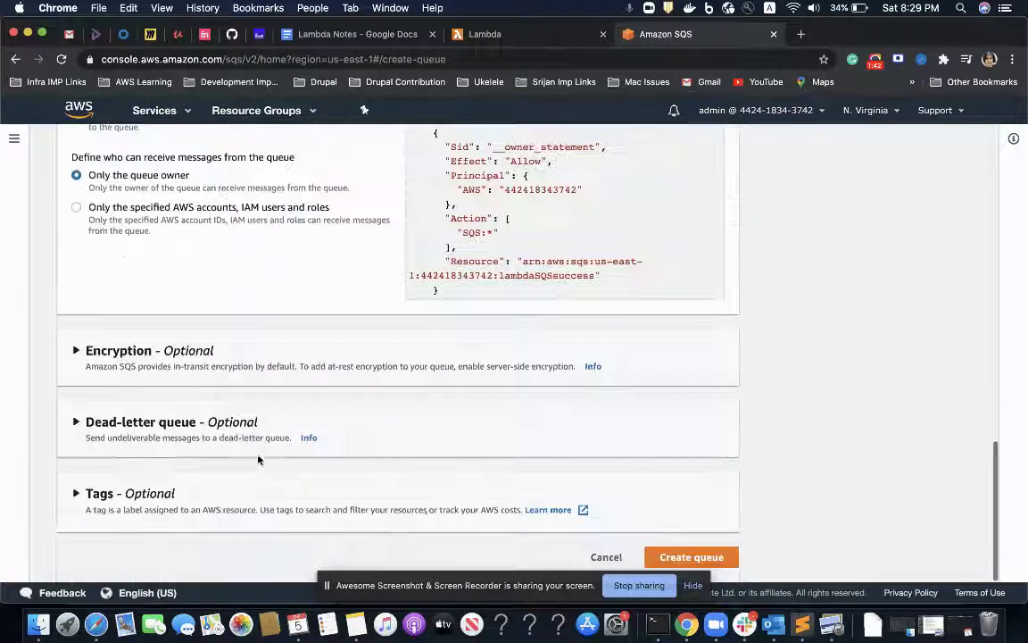
click(711, 557)
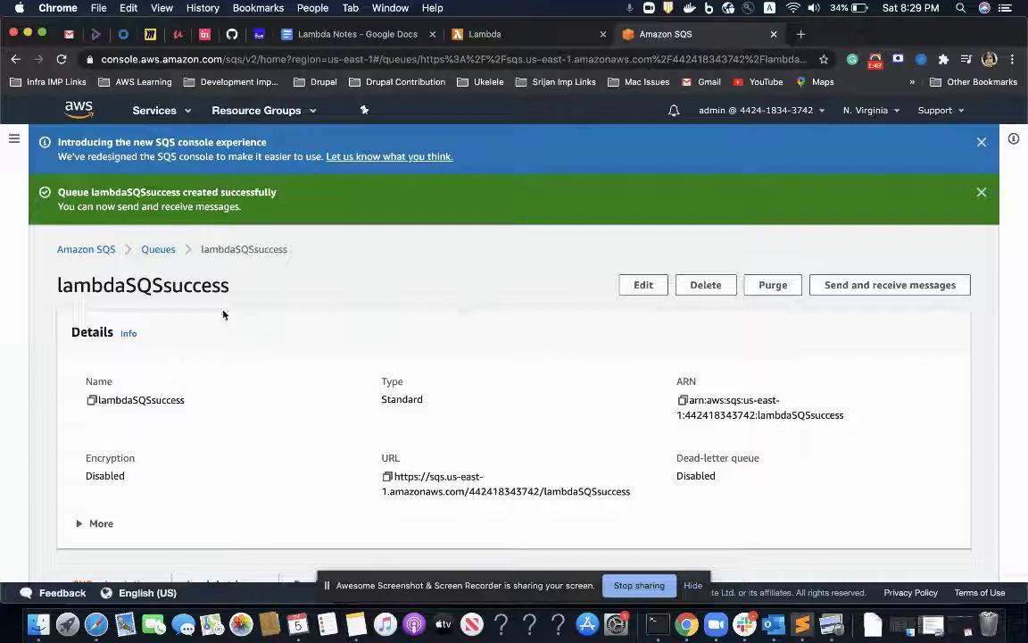
Look over the new queue's details, dismiss the notification banners and return to the list of queues.
scroll(223, 314, down, 5)
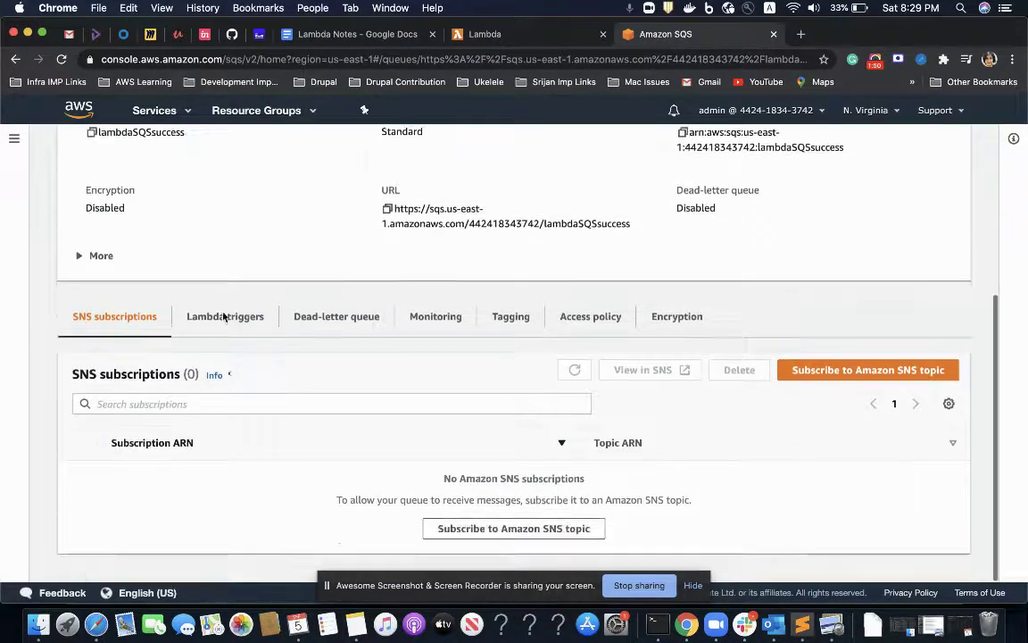
scroll(223, 317, up, 4)
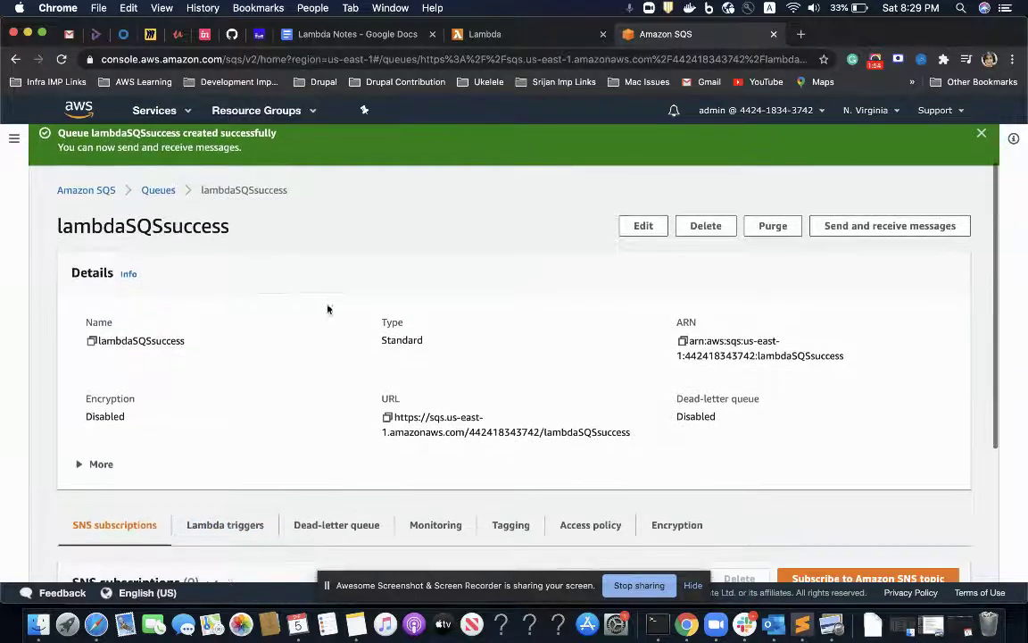
click(982, 185)
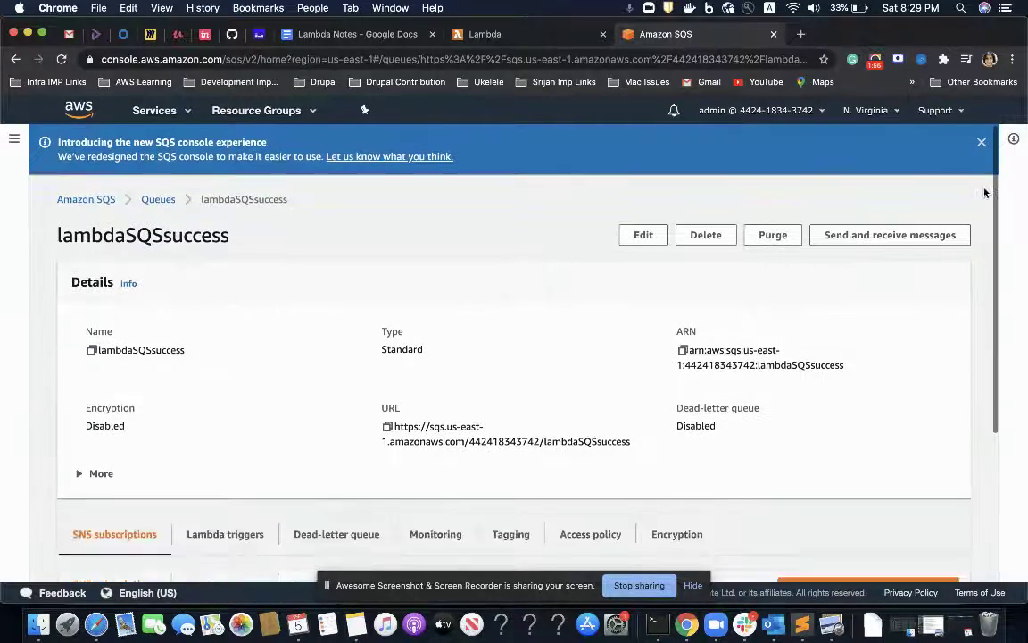
click(982, 142)
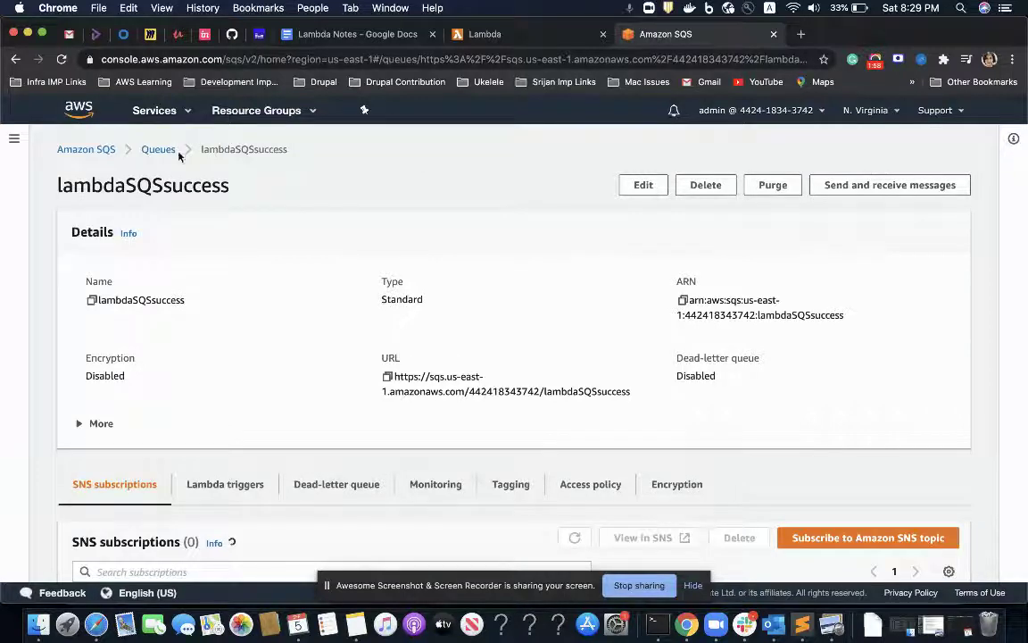
click(160, 148)
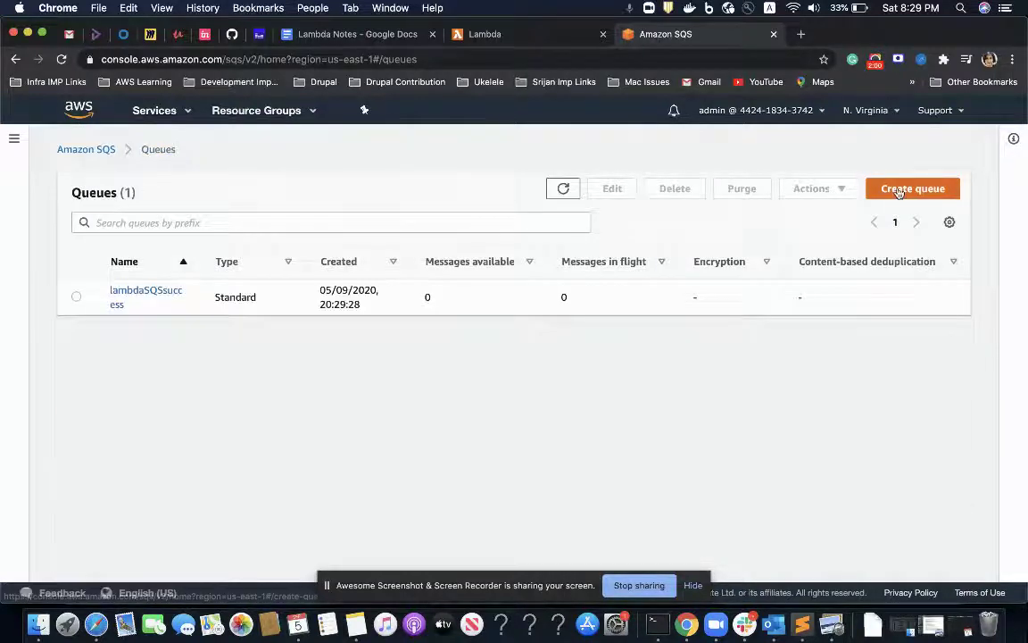
Create a second standard queue named lambdaSqsFailure with default settings, then return to the queue list and refresh it.
click(899, 190)
scroll(152, 402, down, 2)
click(152, 415)
text(S)
key(BackSpace)
text(La)
key(BackSpace)
key(BackSpace)
text(lambdaSqs)
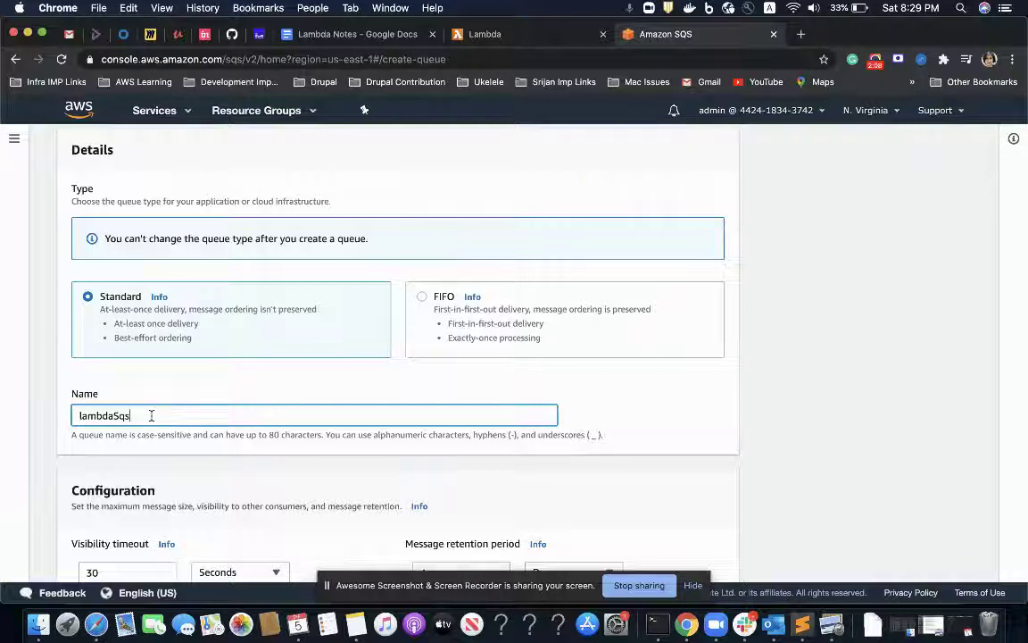
text(Failure)
scroll(272, 396, down, 15)
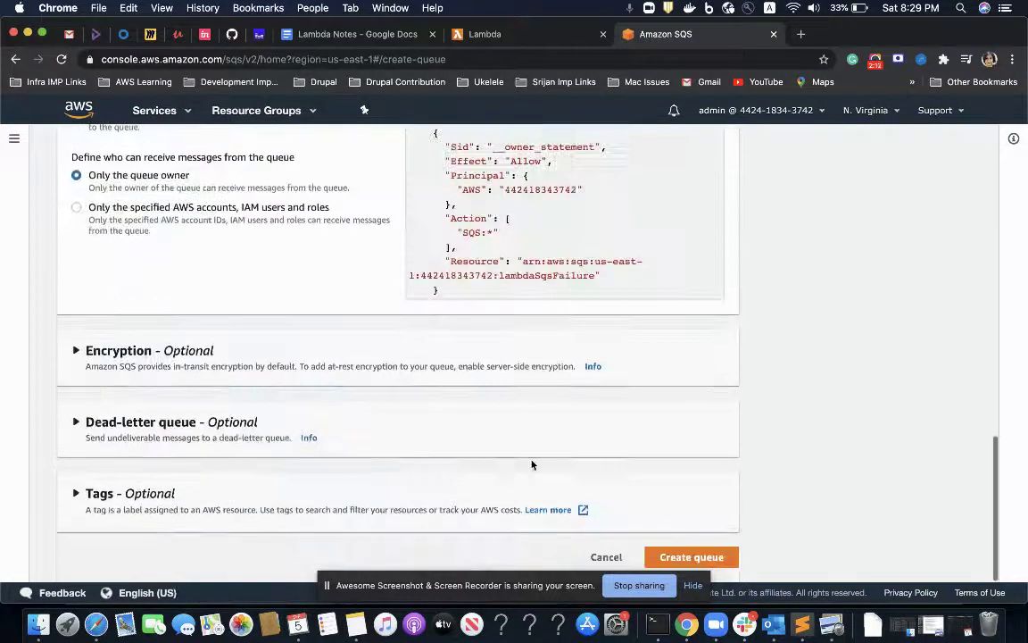
click(678, 554)
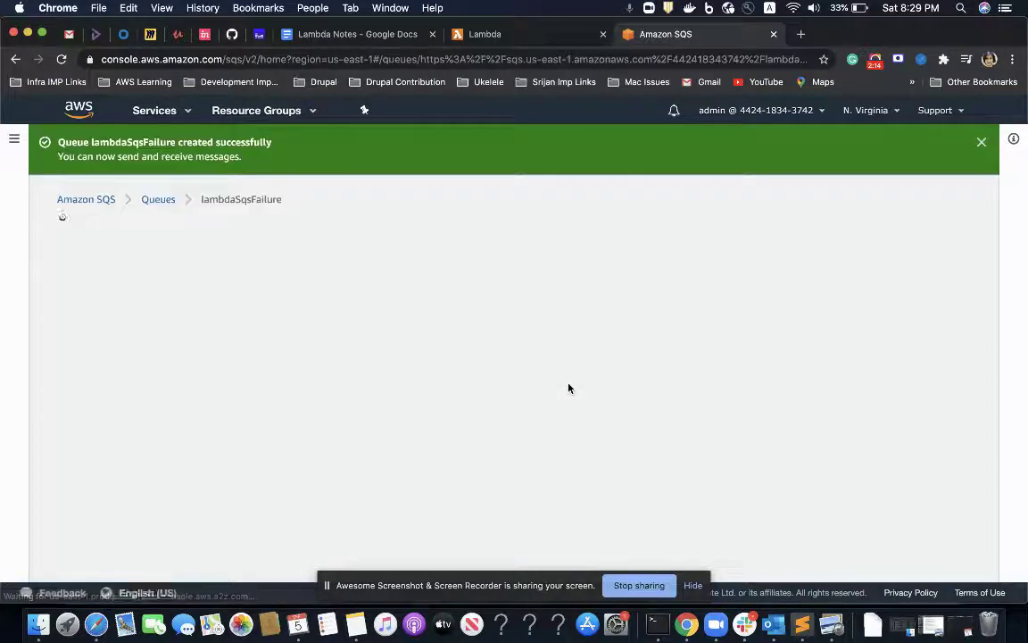
click(158, 199)
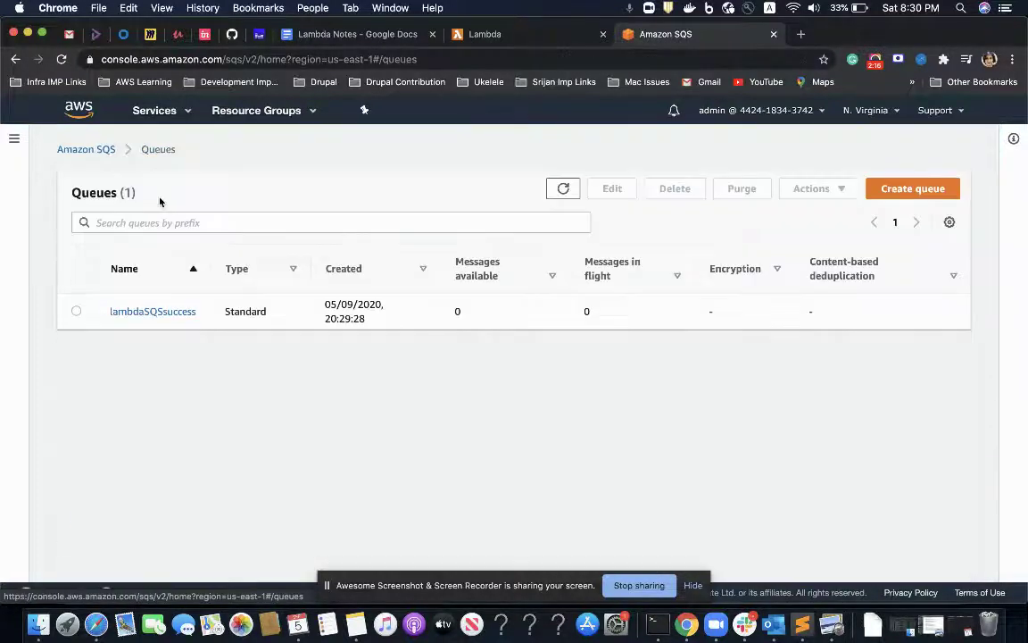
click(563, 188)
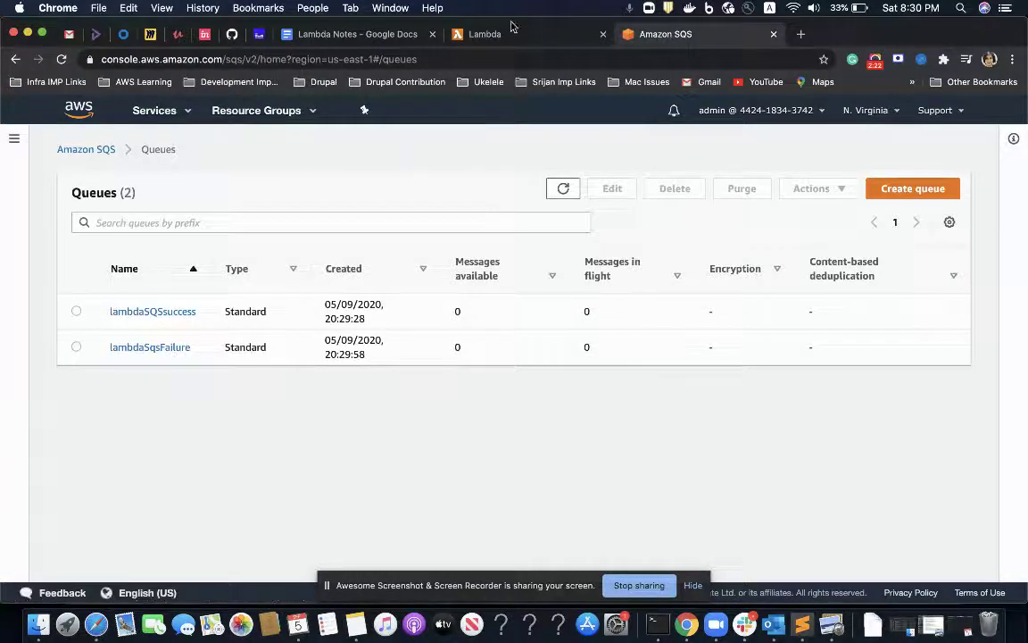
In the Lambda destination form, choose lambdaSQSsuccess as the On success destination and save it.
click(460, 34)
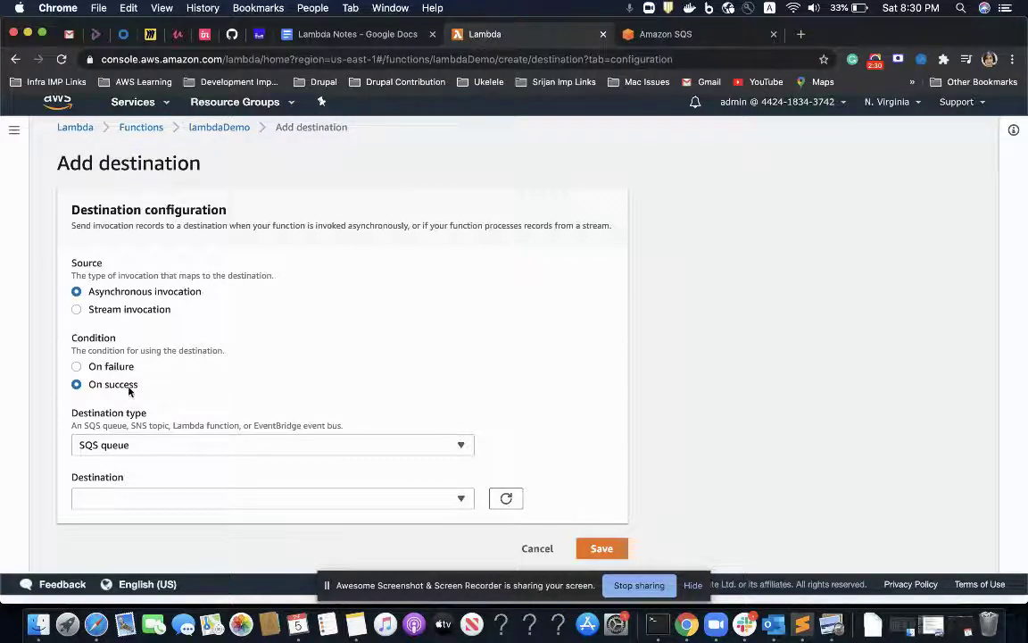
click(159, 500)
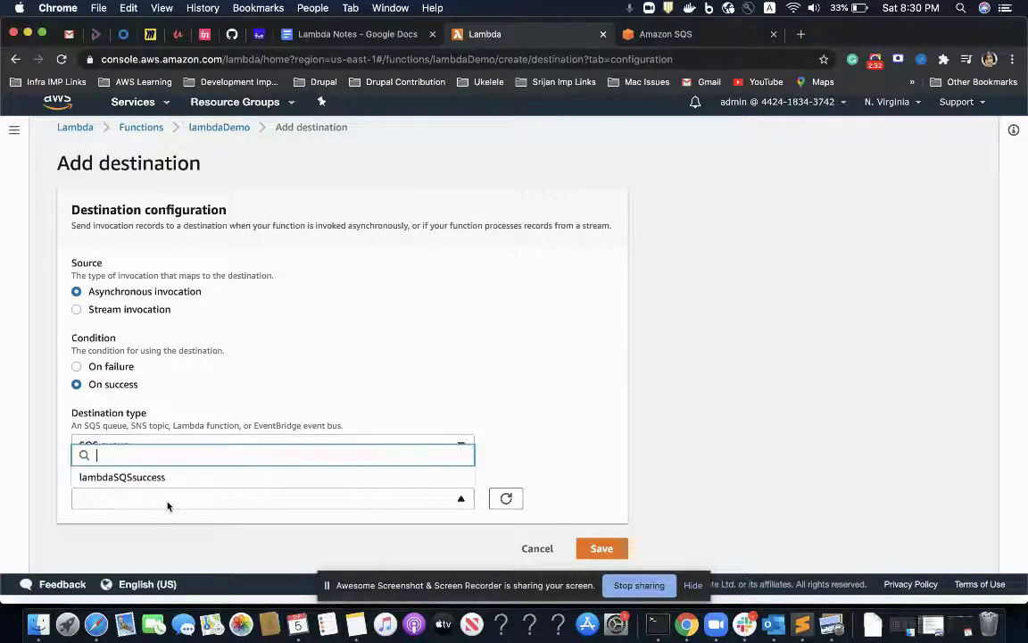
click(156, 476)
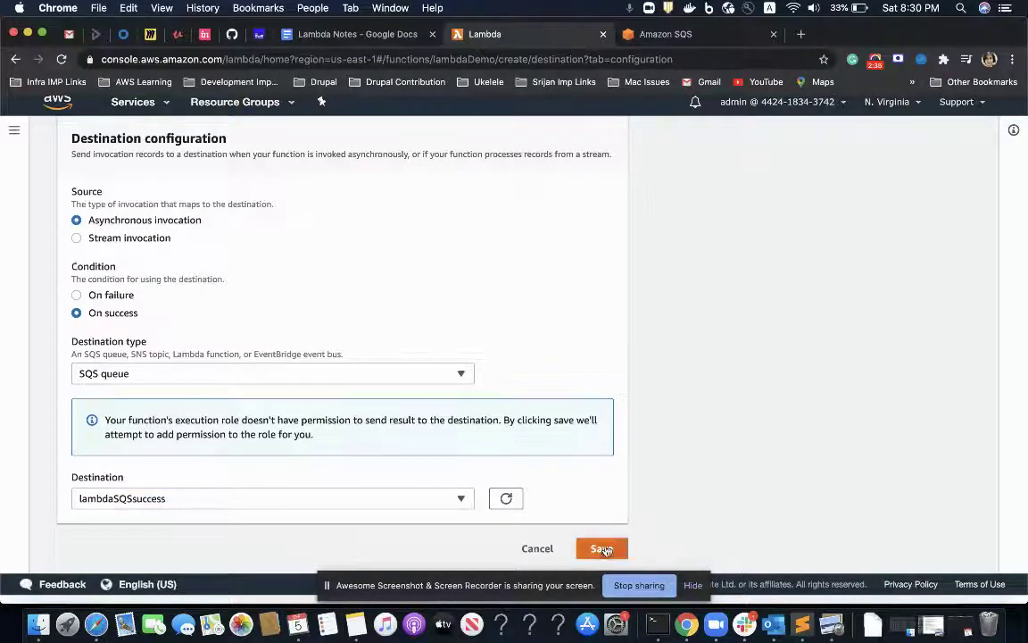
drag(309, 434, 98, 419)
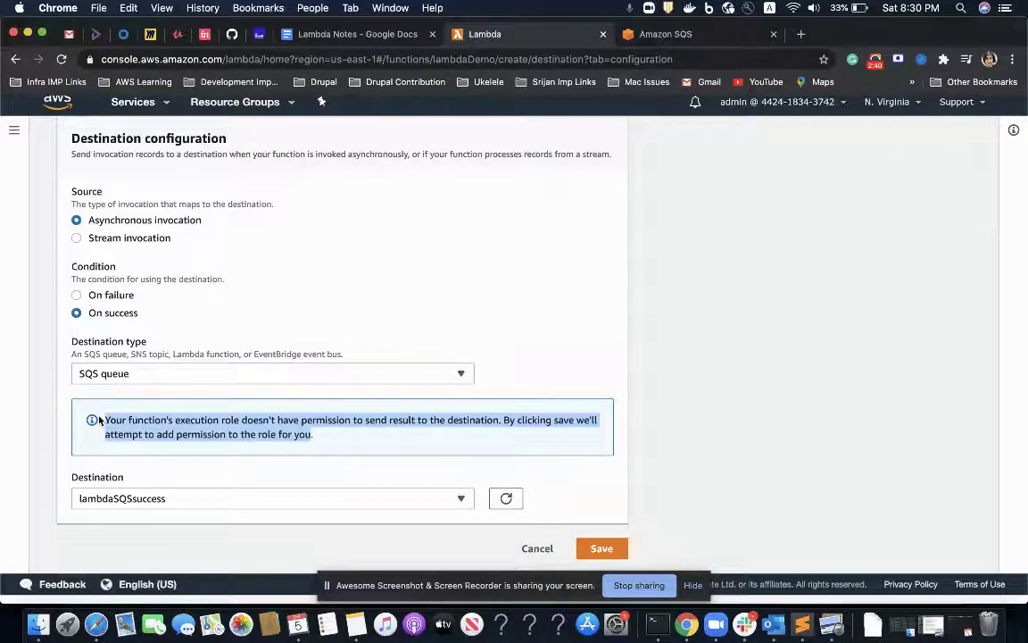
click(602, 548)
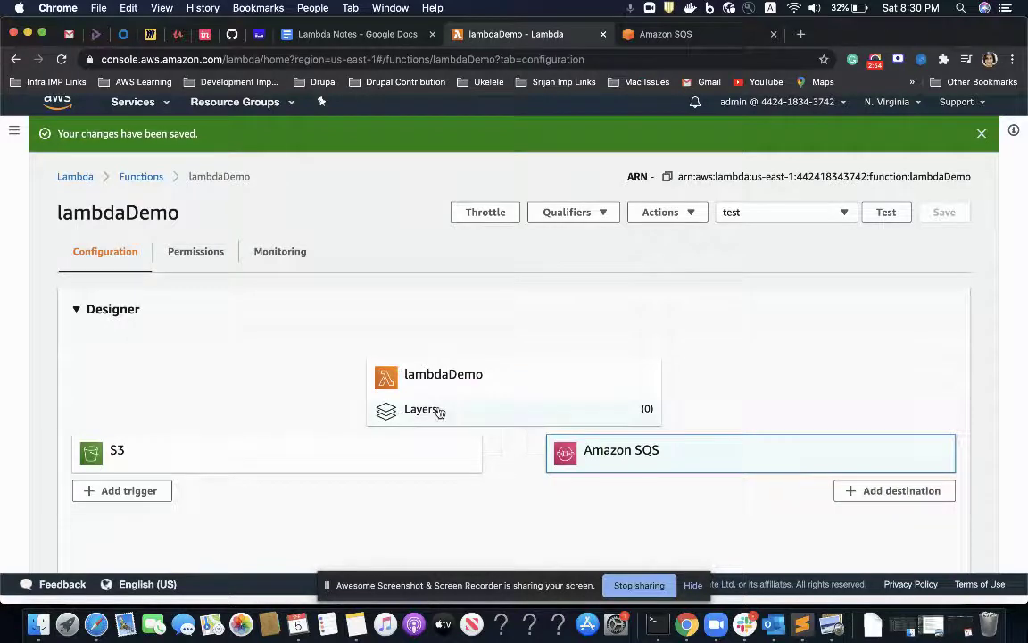
Add a second asynchronous invocation destination to lambdaDemo: On failure, SQS queue type, sending to lambdaSqsFailure, and save it.
scroll(436, 413, down, 3)
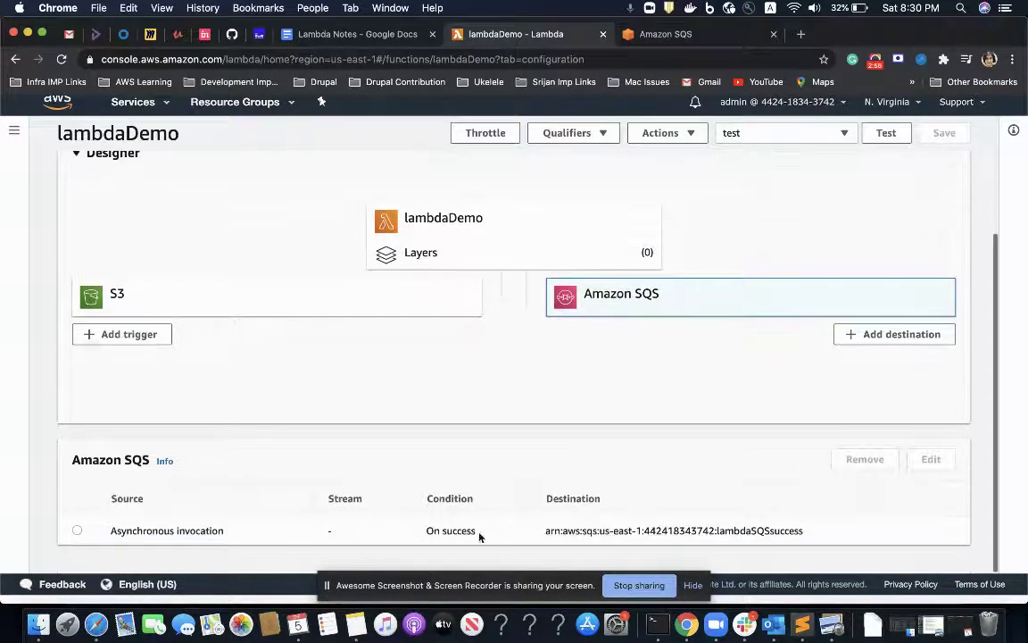
scroll(462, 533, up, 1)
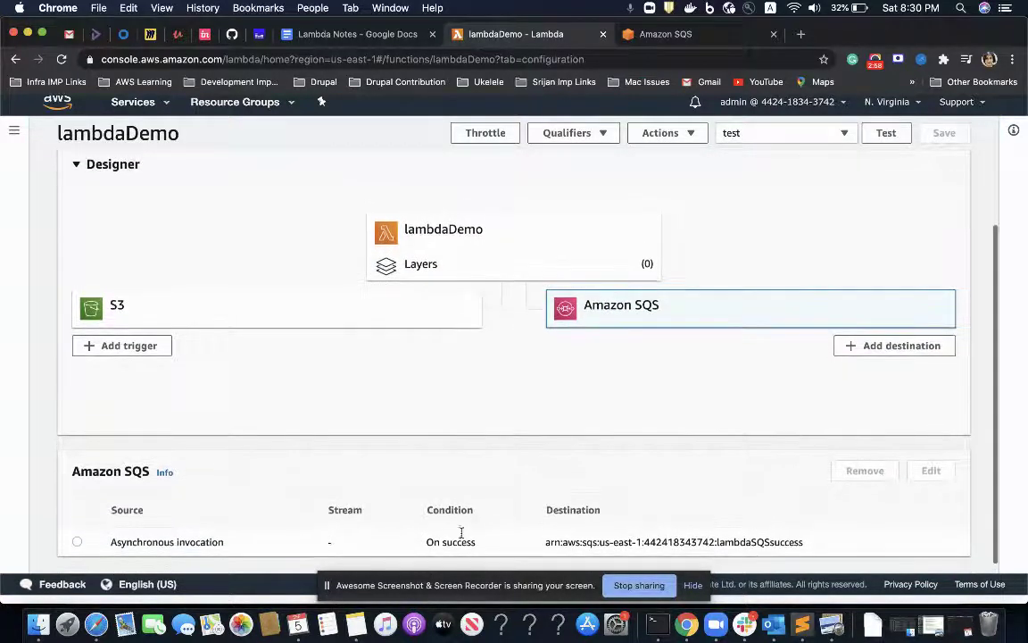
click(892, 346)
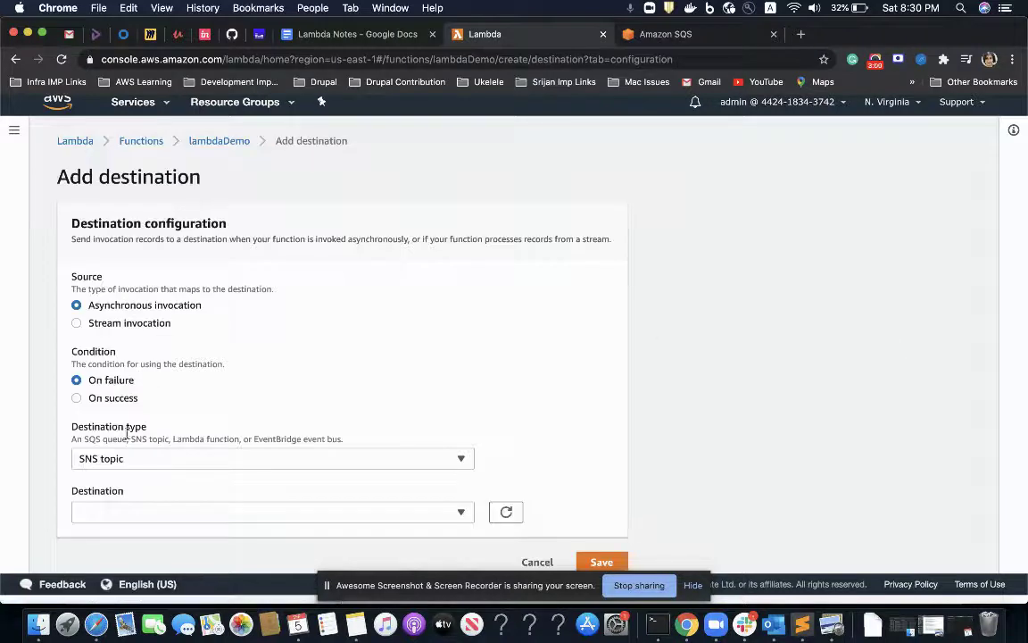
click(121, 457)
click(92, 396)
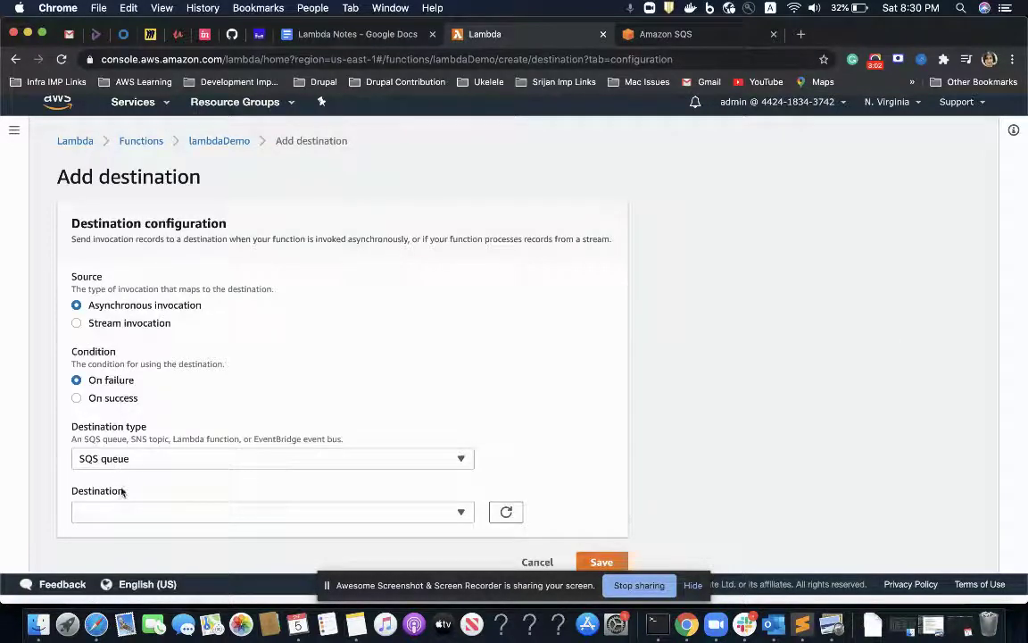
click(116, 513)
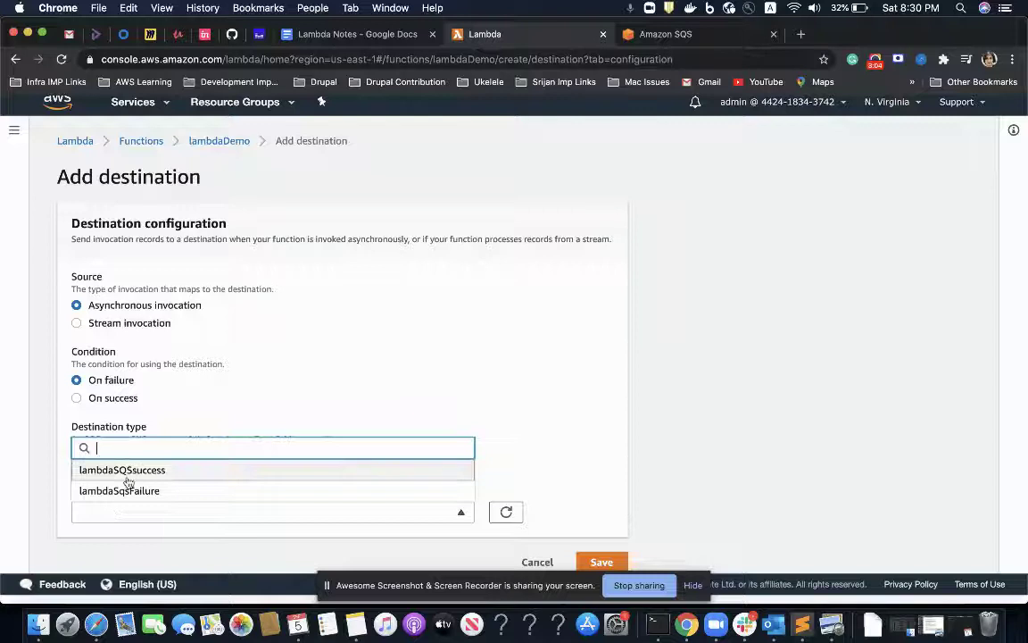
click(121, 490)
scroll(464, 517, down, 1)
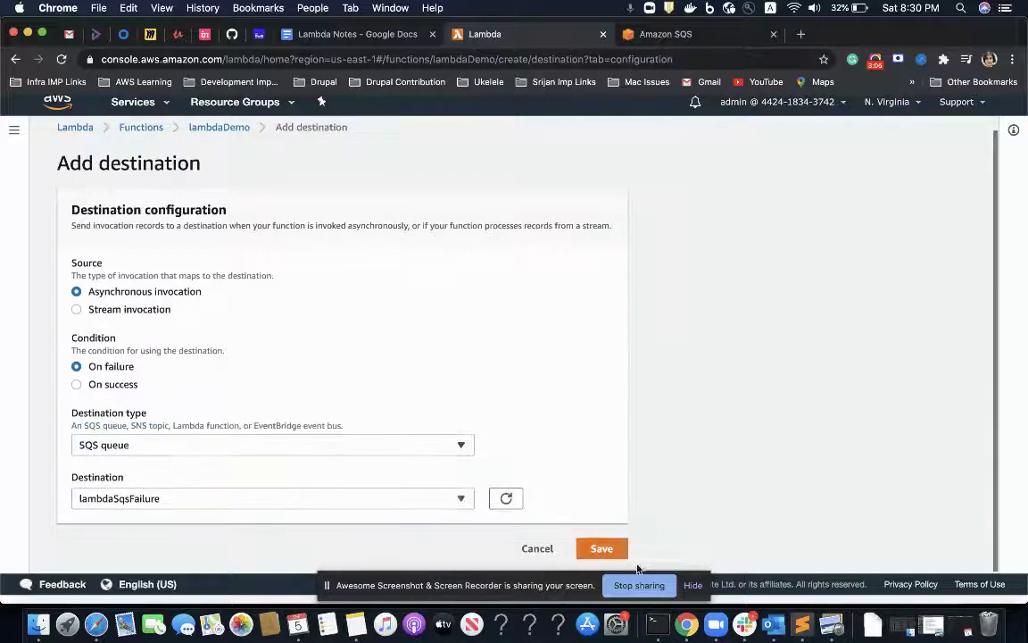
click(602, 548)
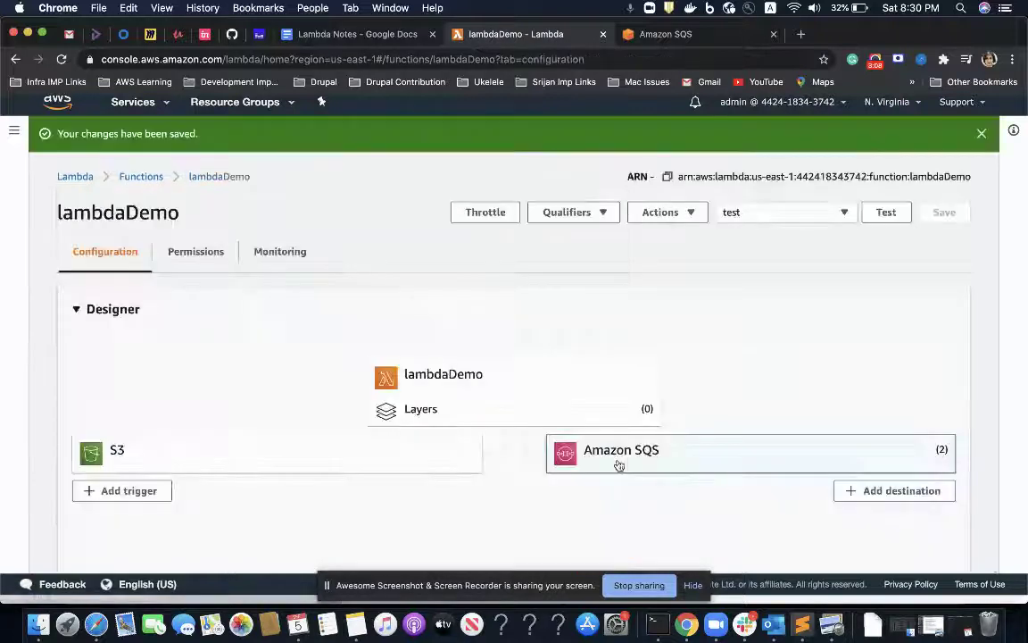
Open the function's permissions and review which Amazon SQS resources and actions its execution role allows, including the policy statements.
click(211, 251)
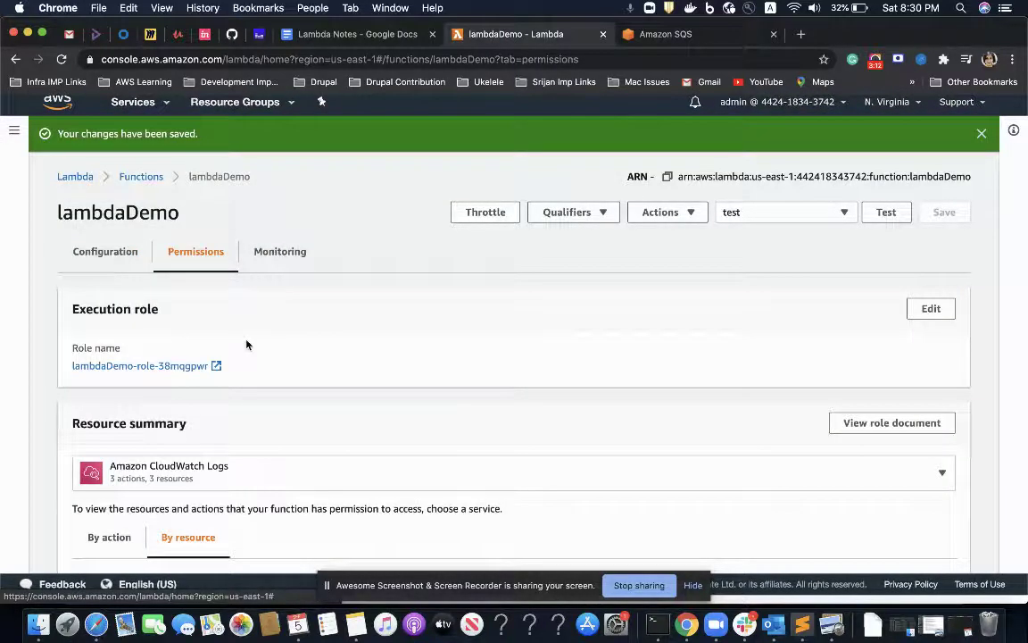
scroll(247, 344, down, 5)
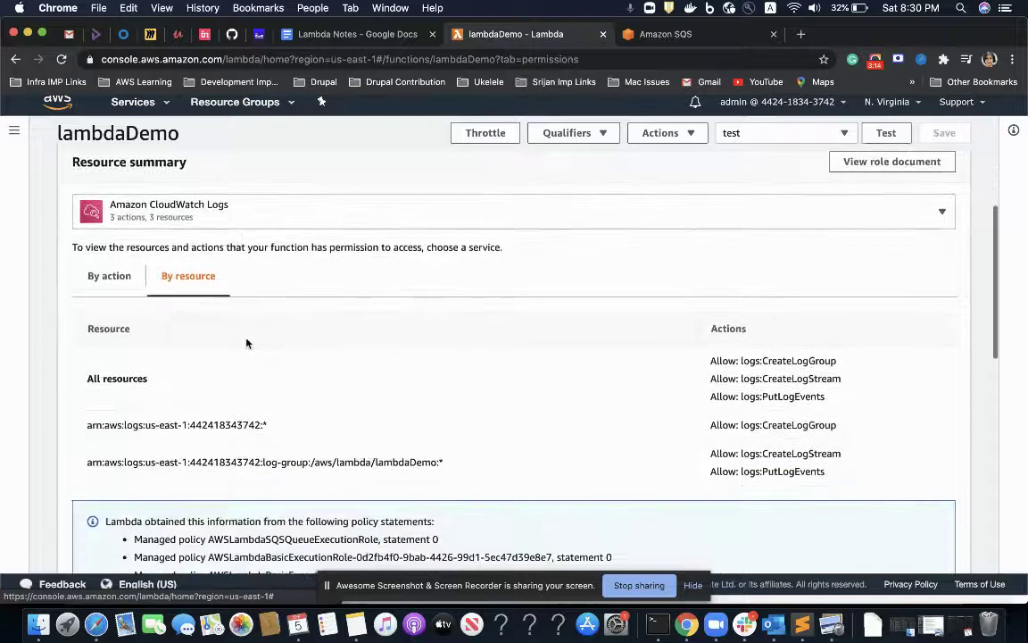
scroll(247, 343, up, 1)
click(216, 237)
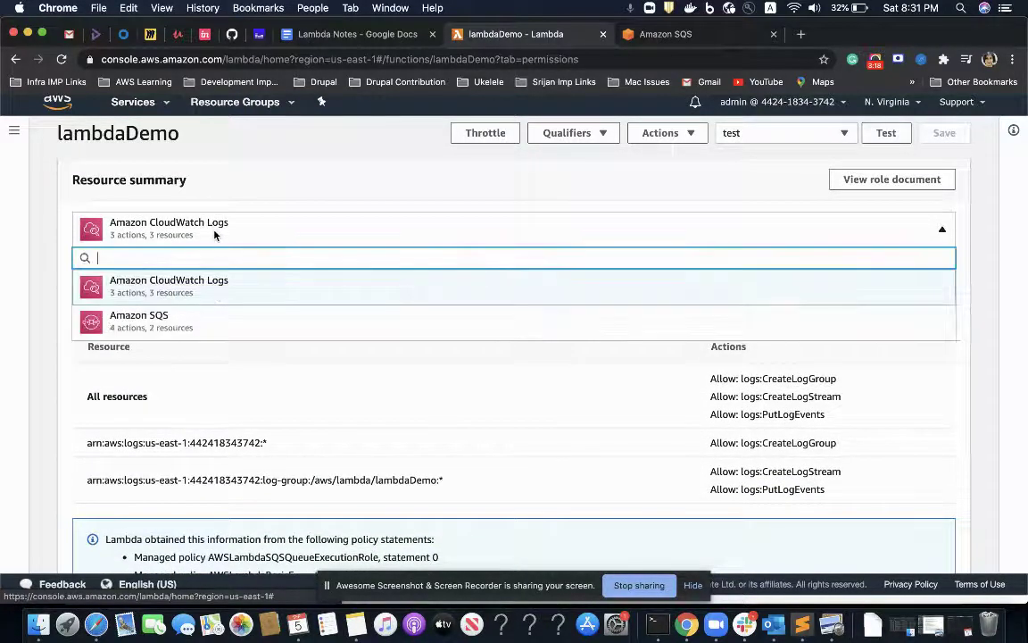
click(126, 316)
scroll(205, 390, down, 3)
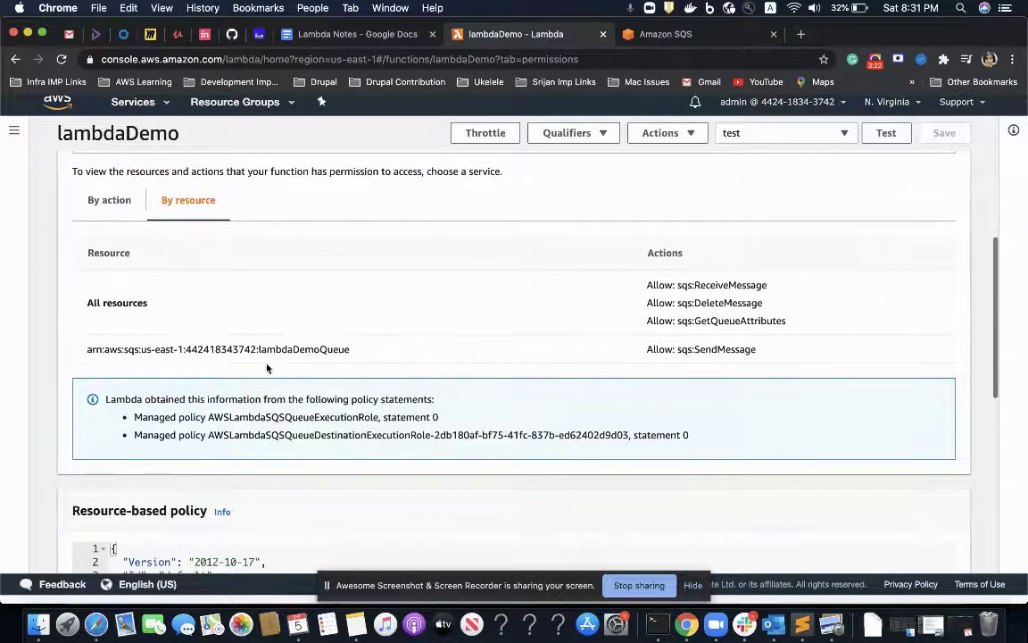
scroll(264, 367, down, 1)
scroll(324, 337, down, 5)
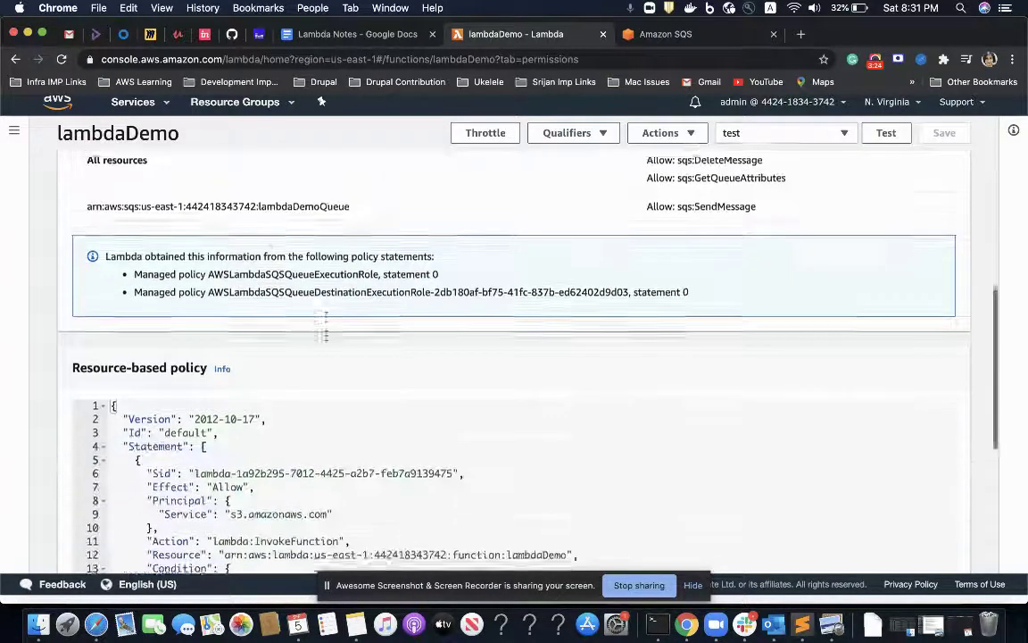
scroll(326, 336, up, 6)
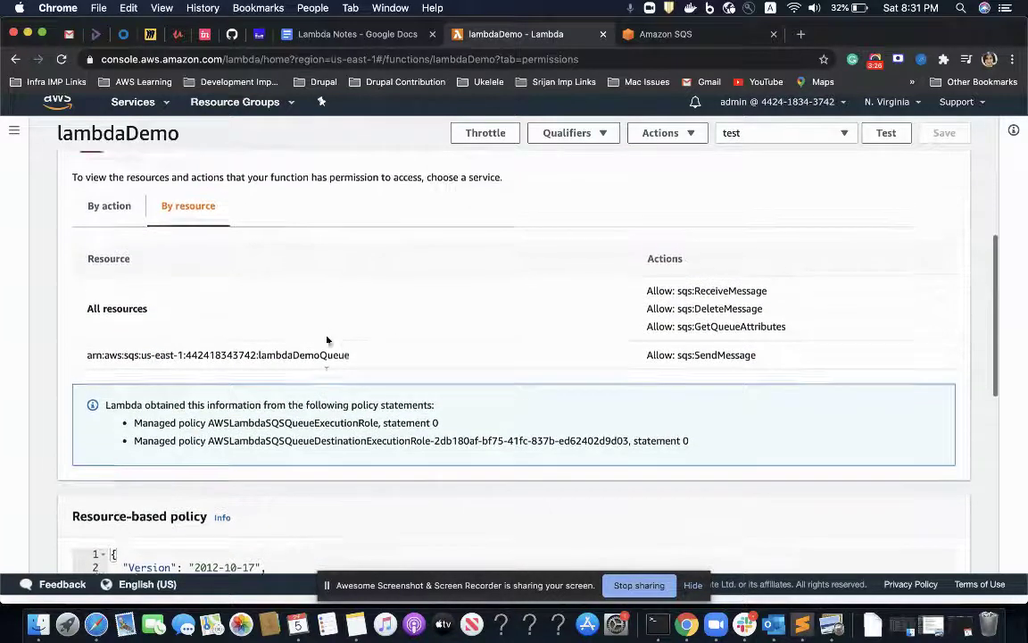
double_click(329, 406)
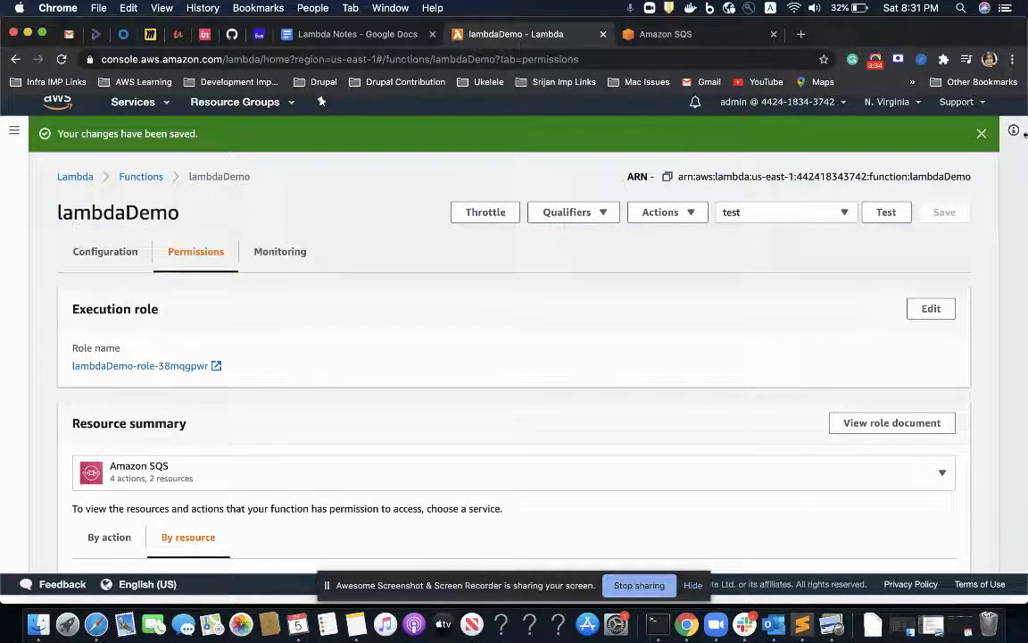
Dismiss the saved notification, reload the permissions page and show the Amazon SQS permissions in the resource summary again.
click(982, 135)
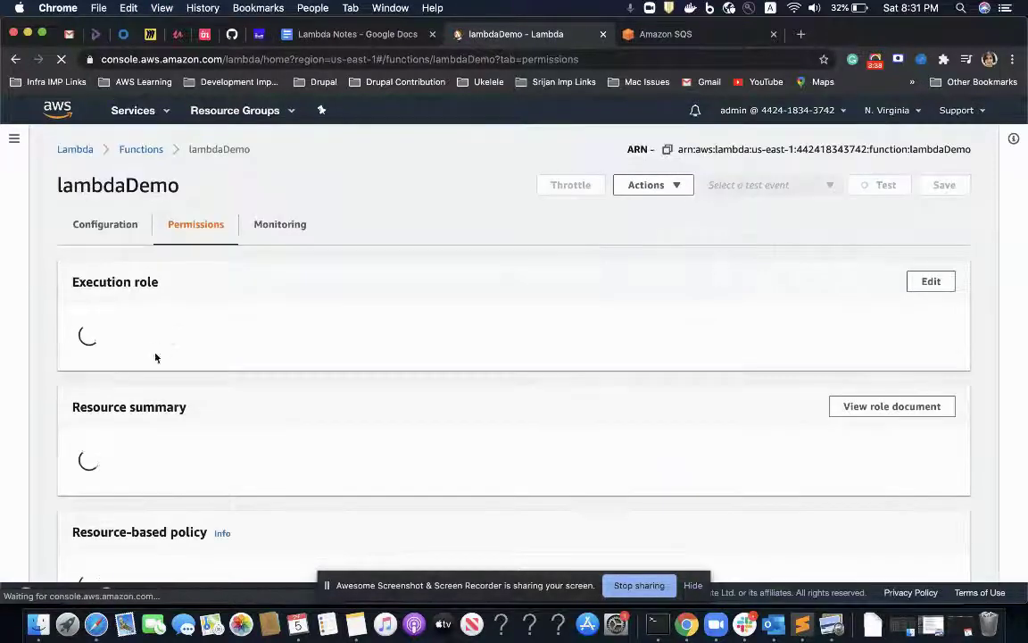
scroll(167, 379, down, 2)
scroll(167, 379, down, 3)
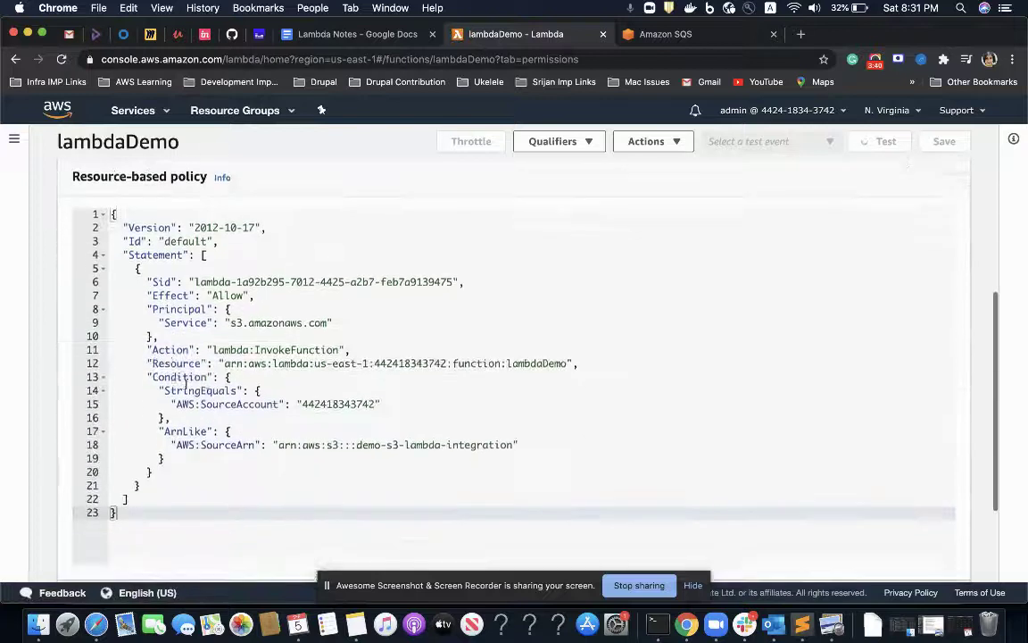
scroll(285, 376, up, 2)
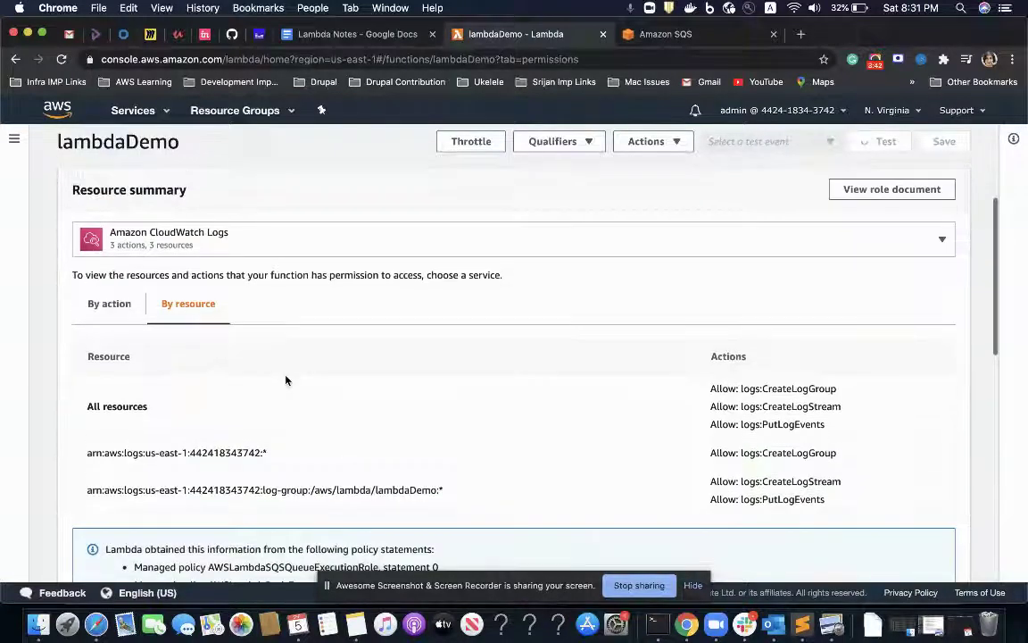
scroll(286, 379, down, 1)
click(213, 221)
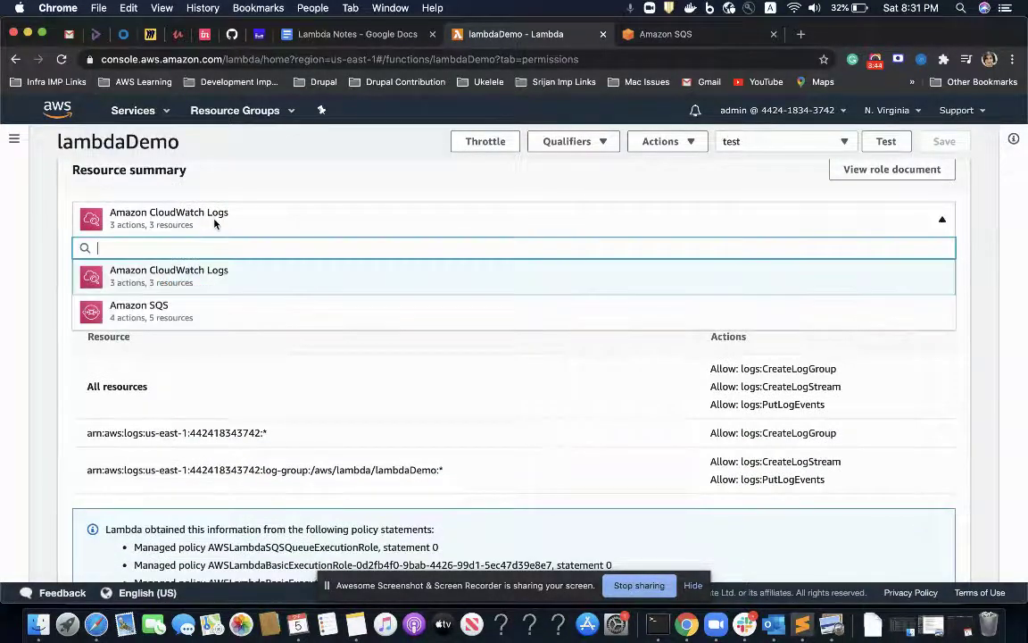
click(198, 304)
scroll(208, 373, down, 2)
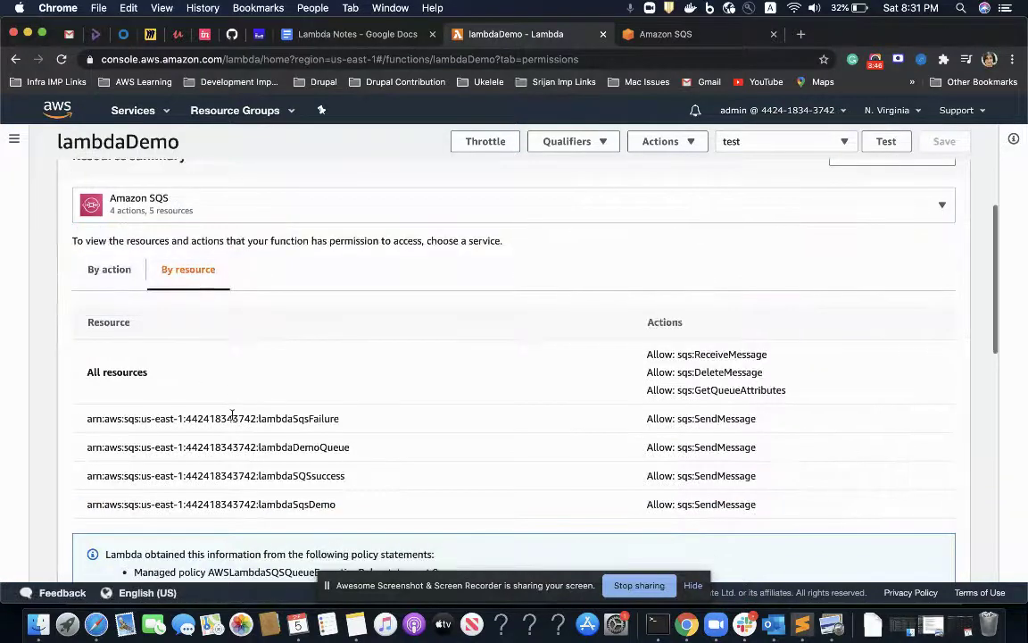
Examine the role's SQS resource entries and policy statements, checking the permissions for lambdaSqsFailure and lambdaSQSsuccess.
scroll(288, 402, down, 2)
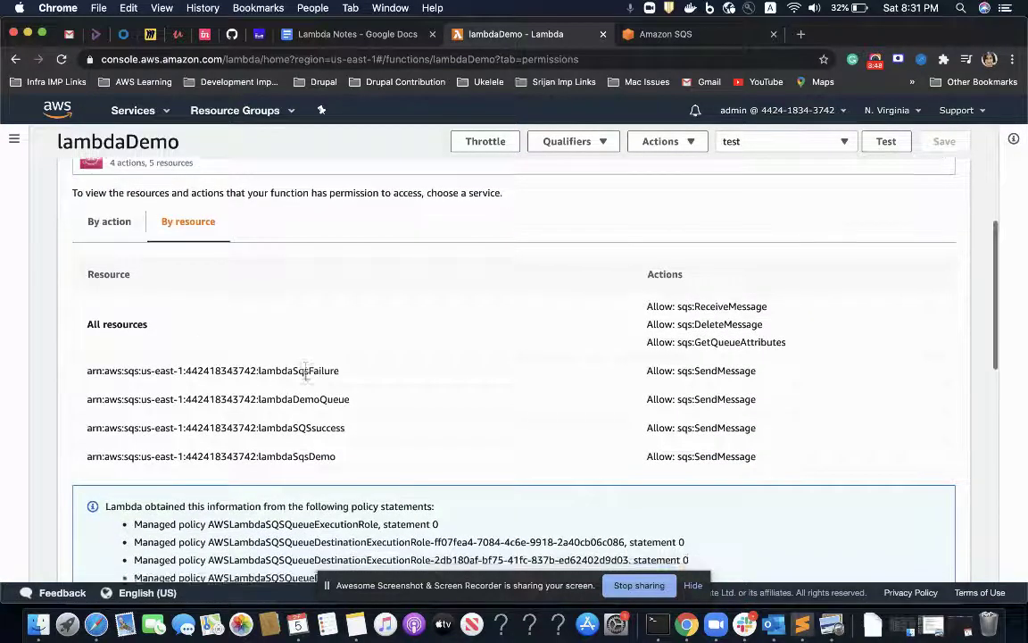
scroll(296, 345, up, 10)
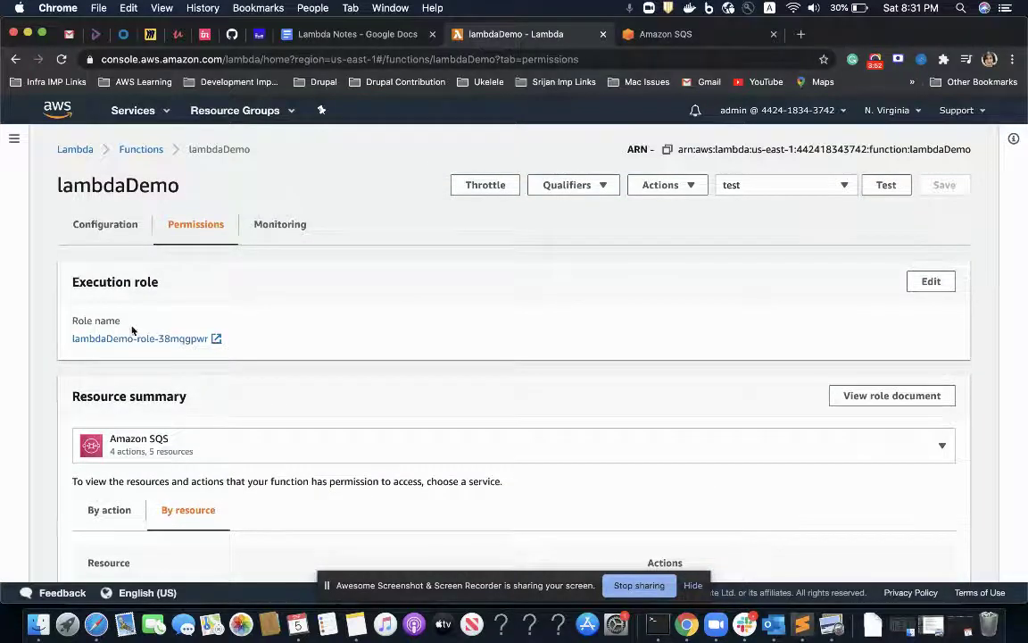
scroll(156, 326, down, 12)
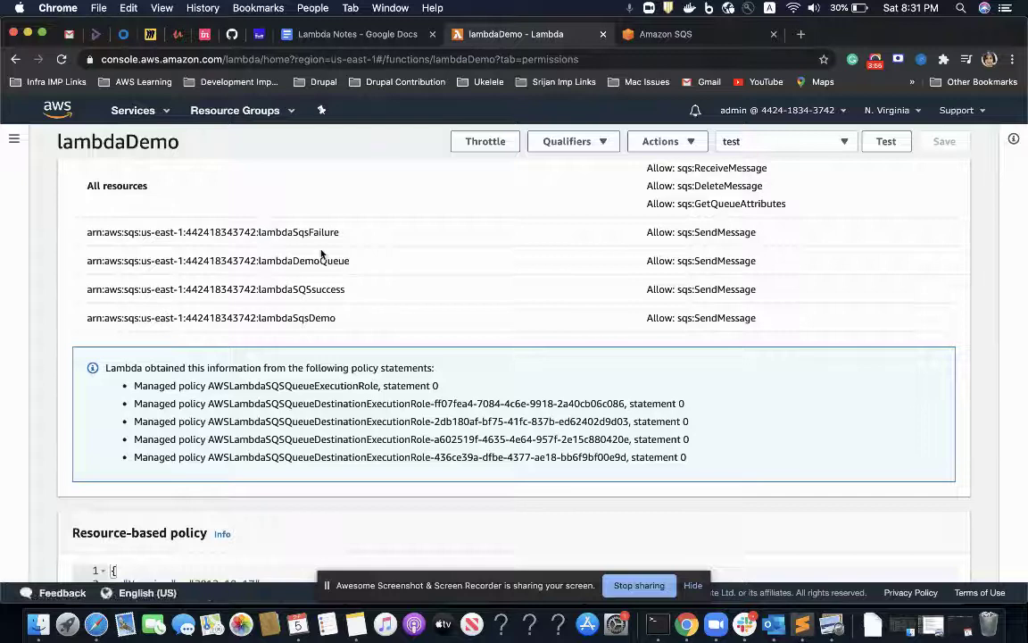
scroll(321, 254, up, 1)
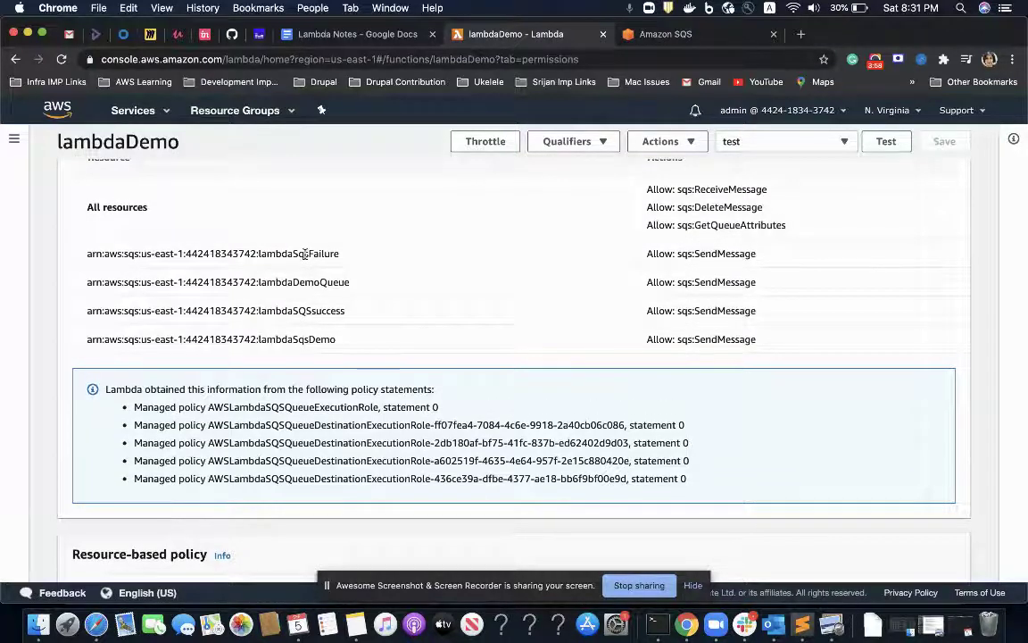
double_click(305, 254)
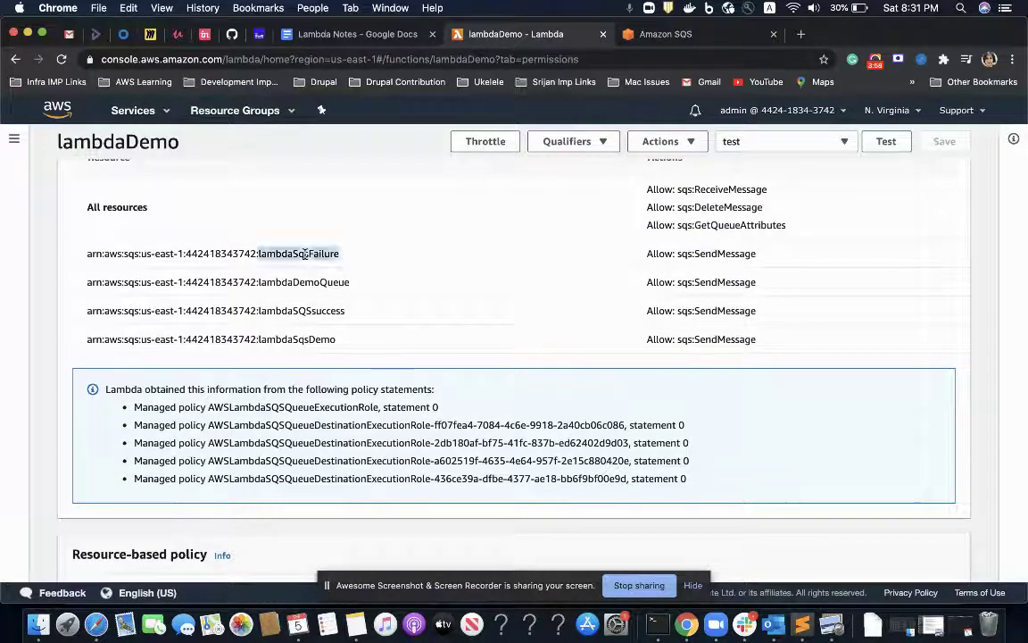
double_click(302, 311)
scroll(420, 229, up, 5)
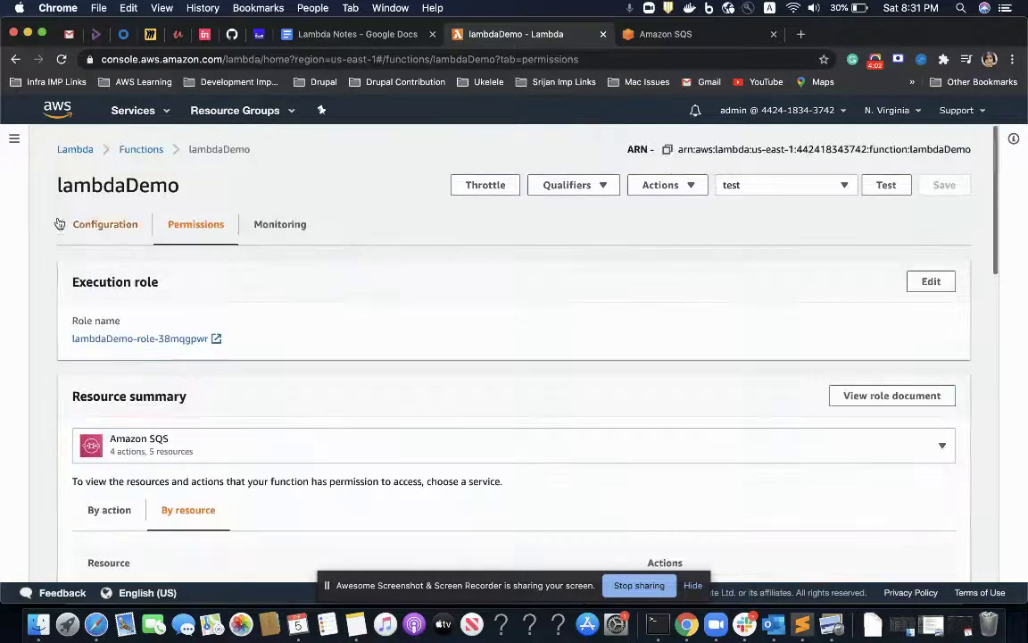
Return to the function's configuration and review the lambda_handler code, especially the return block with status 200.
click(91, 227)
scroll(226, 305, down, 5)
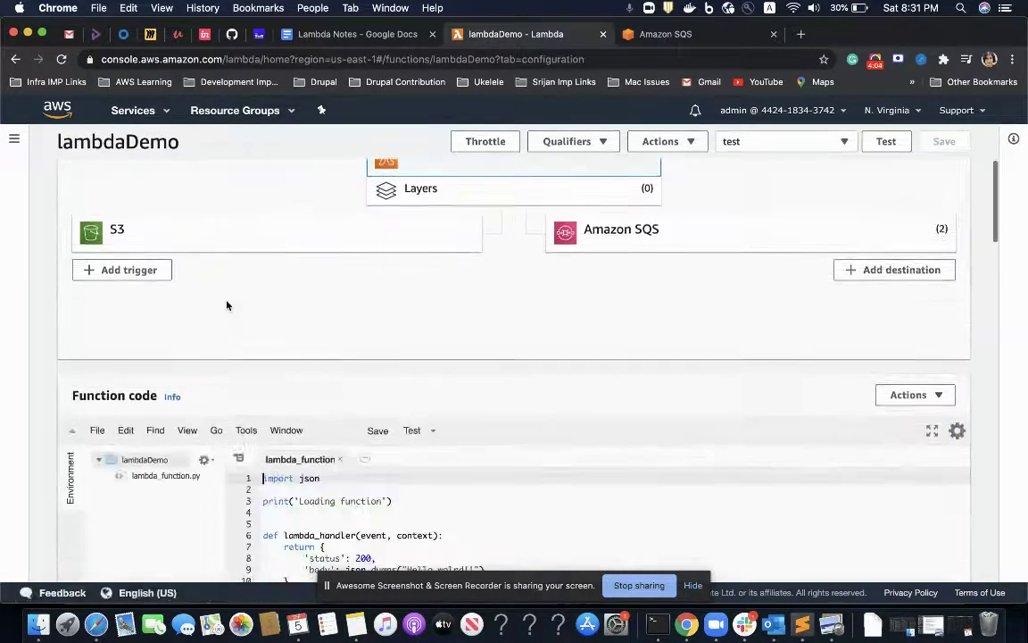
scroll(226, 305, down, 4)
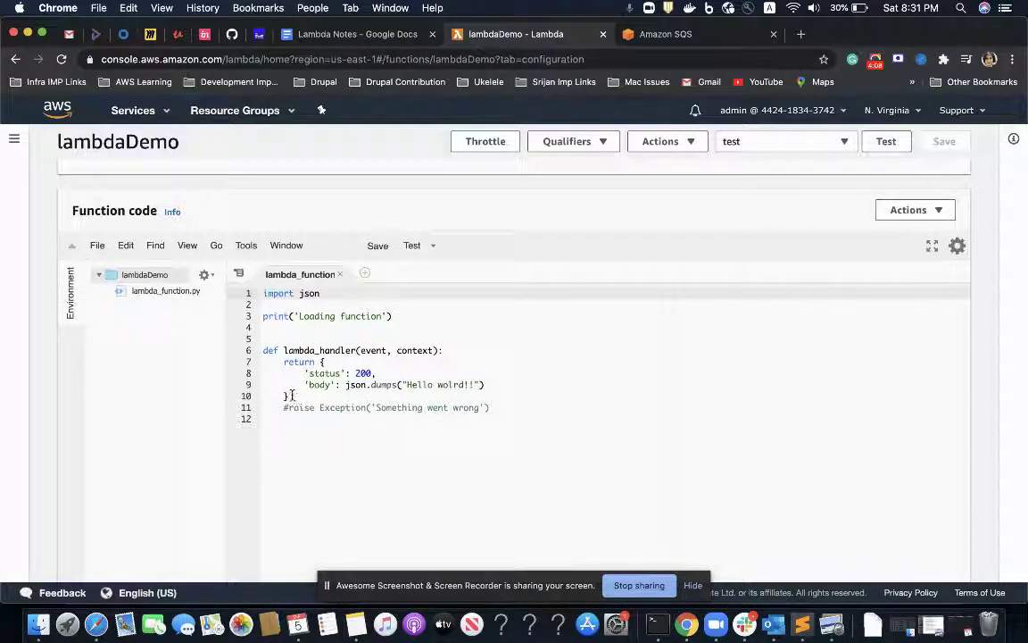
drag(287, 397, 265, 361)
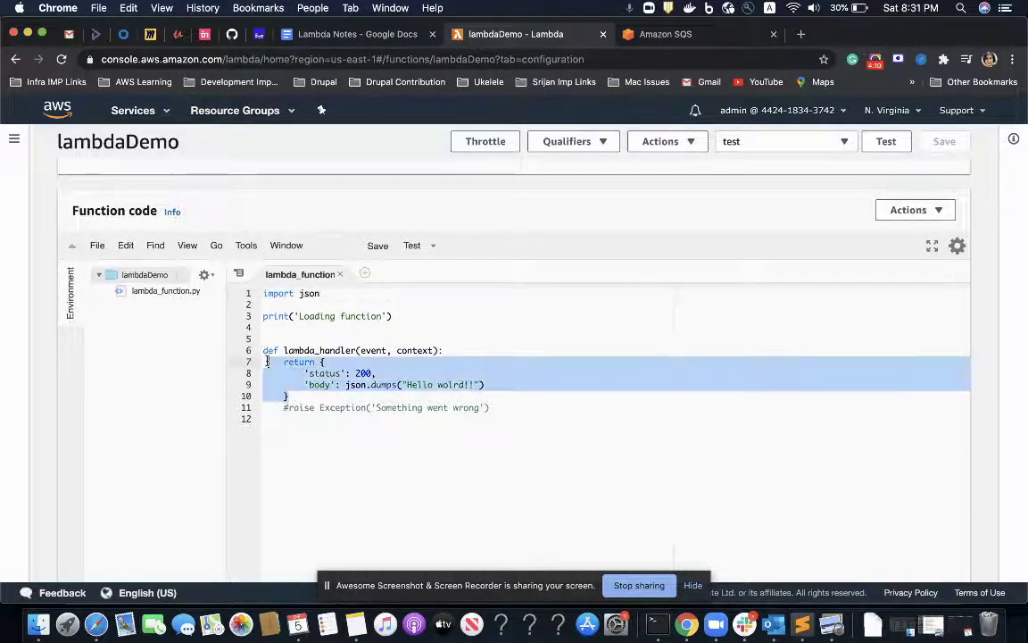
click(369, 373)
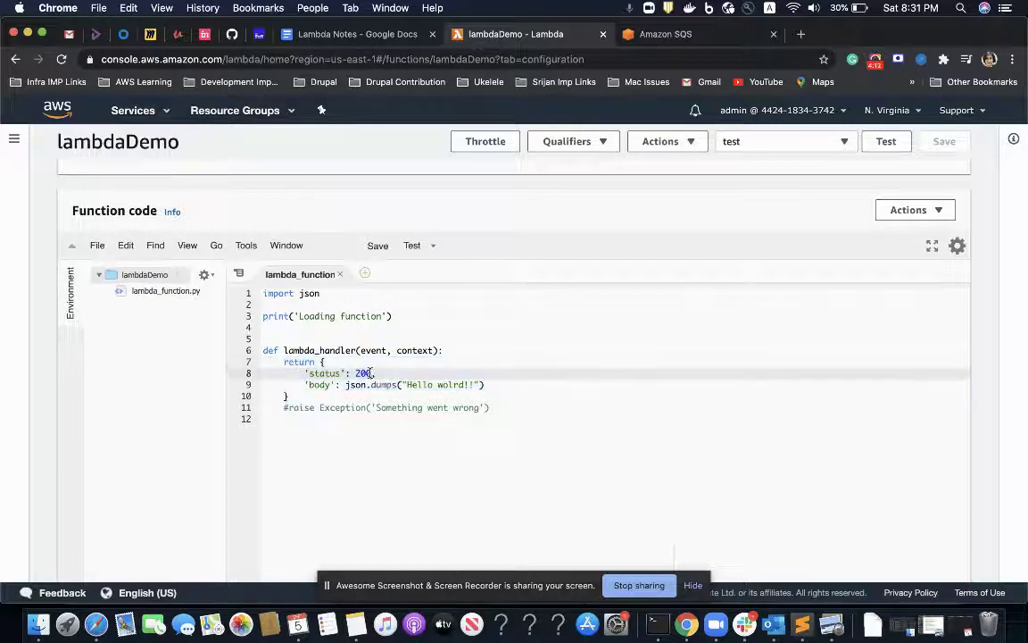
scroll(451, 415, up, 5)
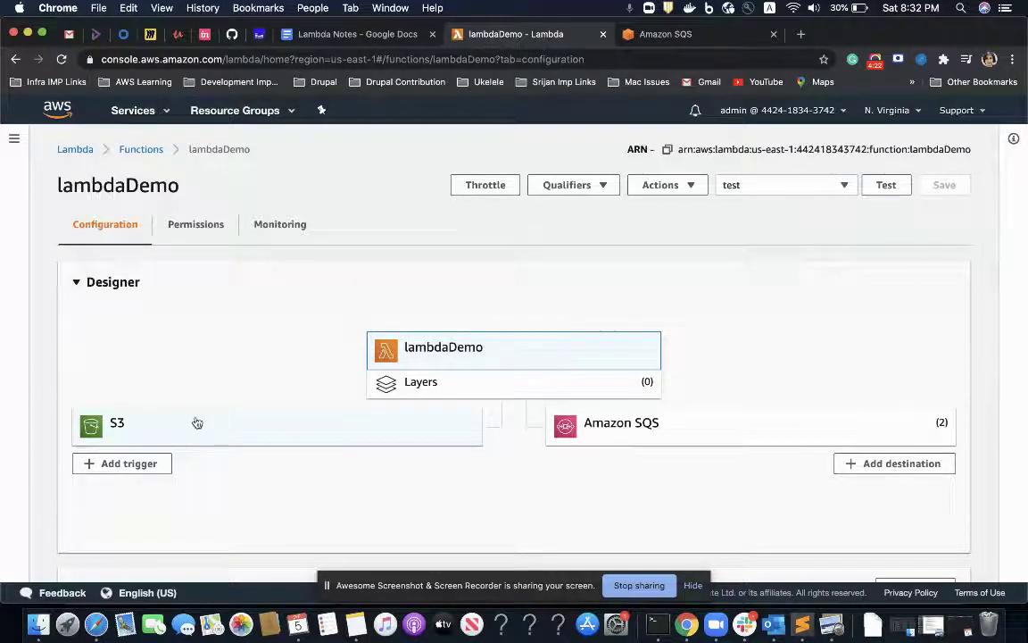
Open the S3 service in a new browser tab and switch to its bucket list.
click(145, 112)
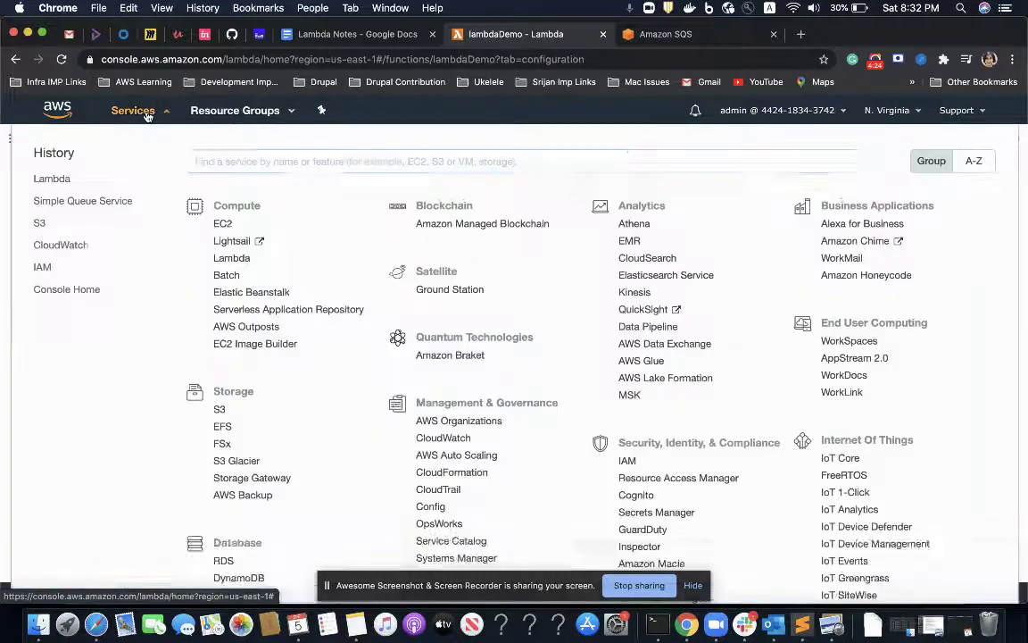
click(5, 224)
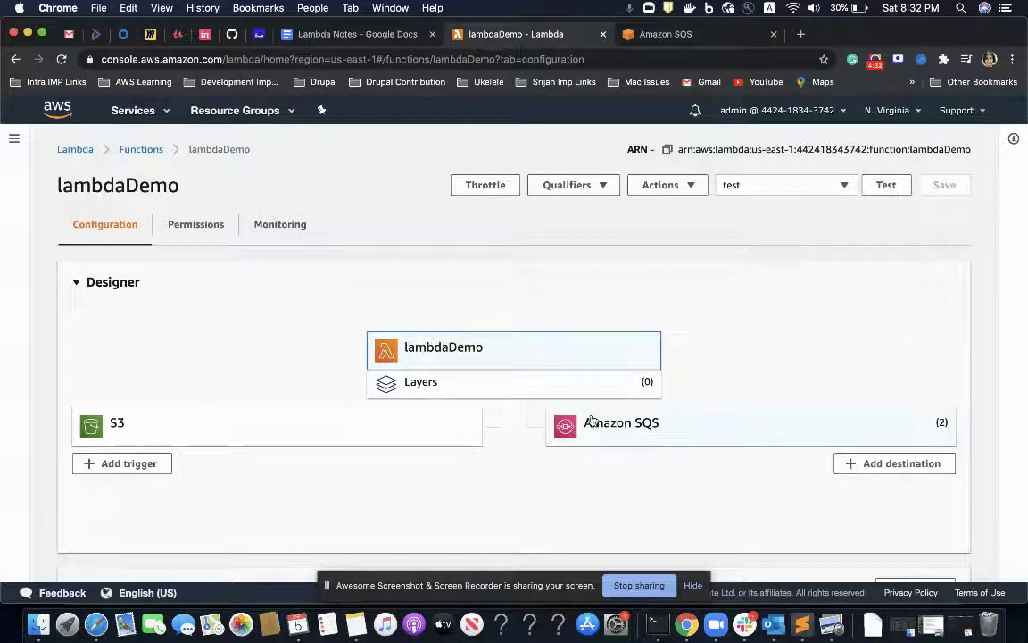
click(133, 107)
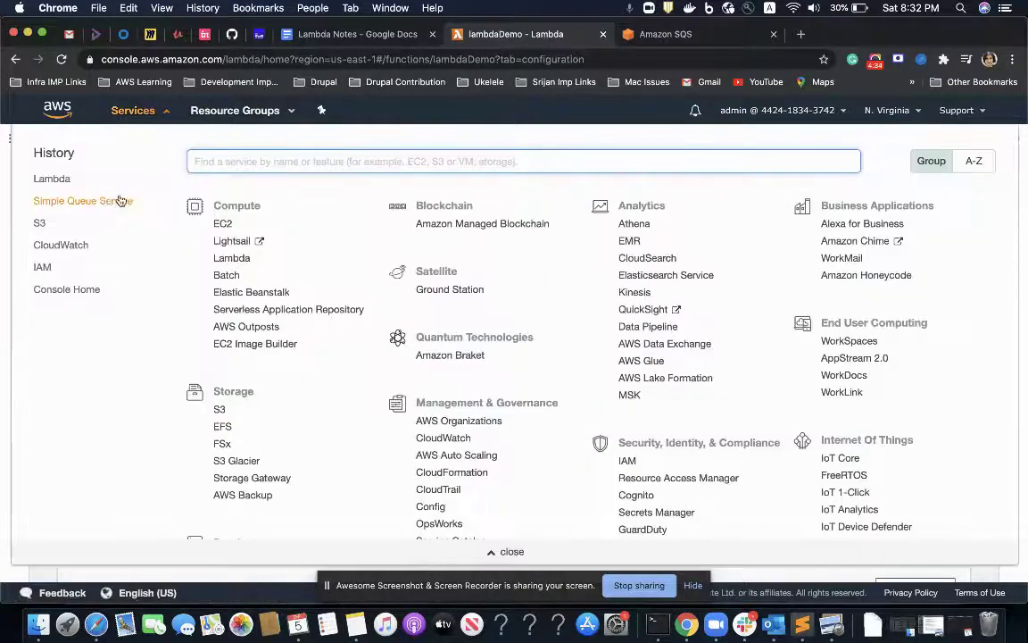
super+click(61, 201)
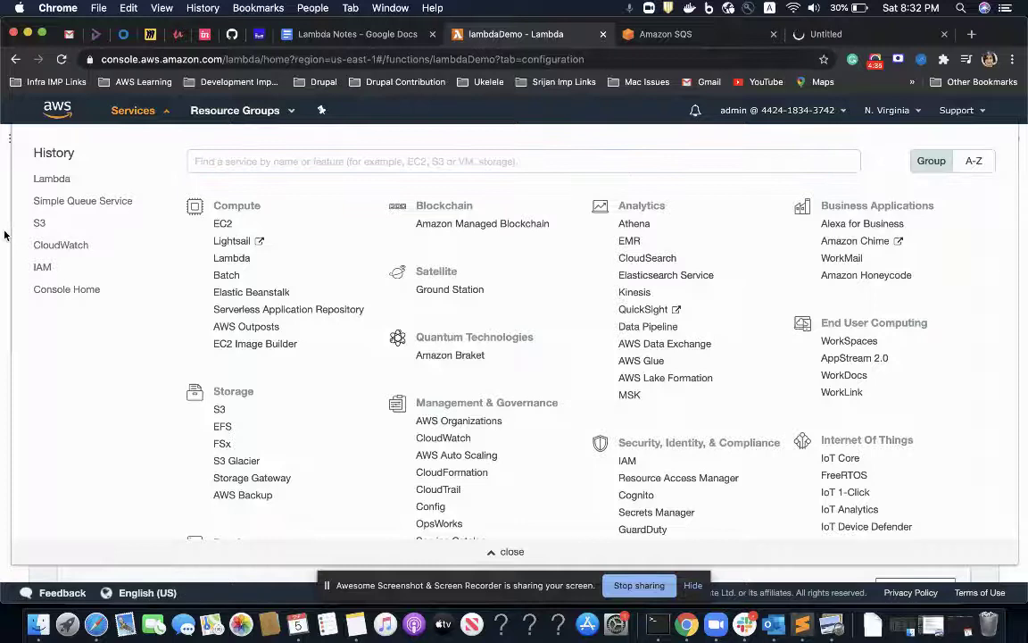
click(5, 235)
click(850, 36)
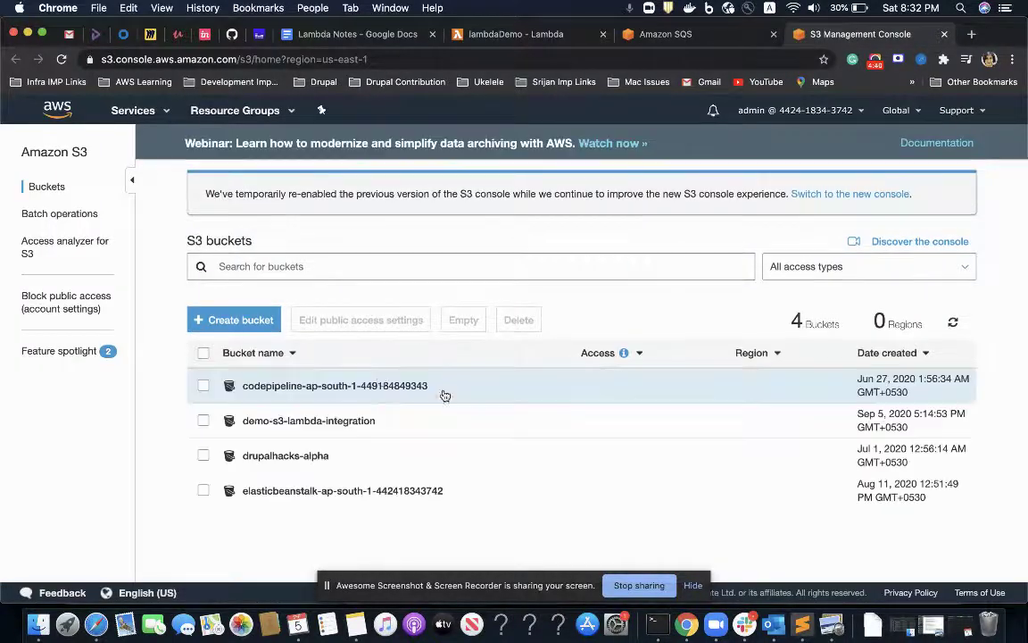
Open the demo-s3-lambda-integration bucket and delete the object 1kb-sample-image.jpg from it.
click(344, 398)
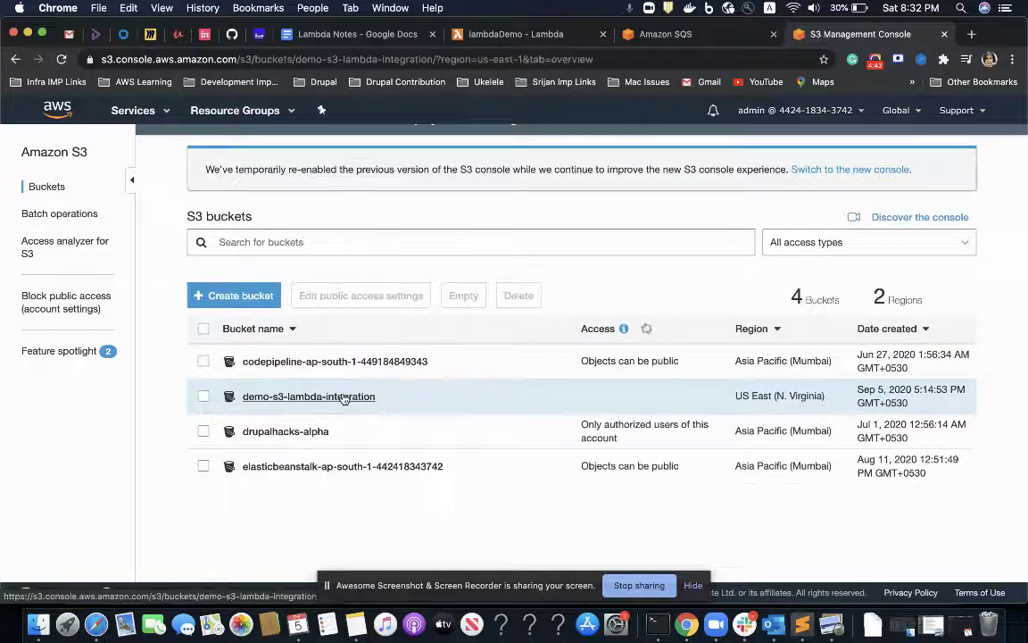
triple_click(166, 199)
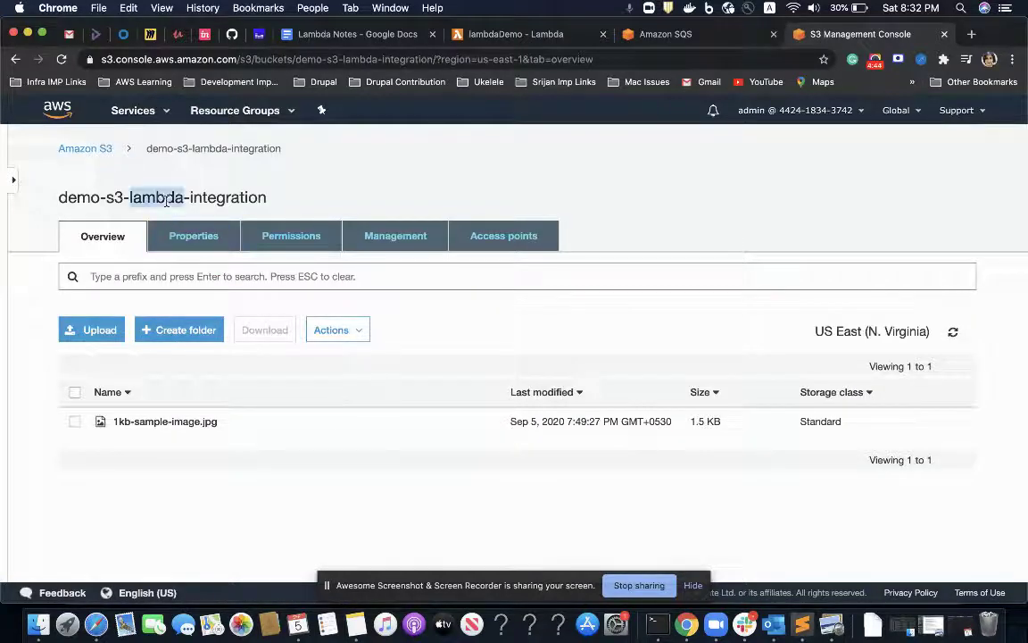
click(75, 420)
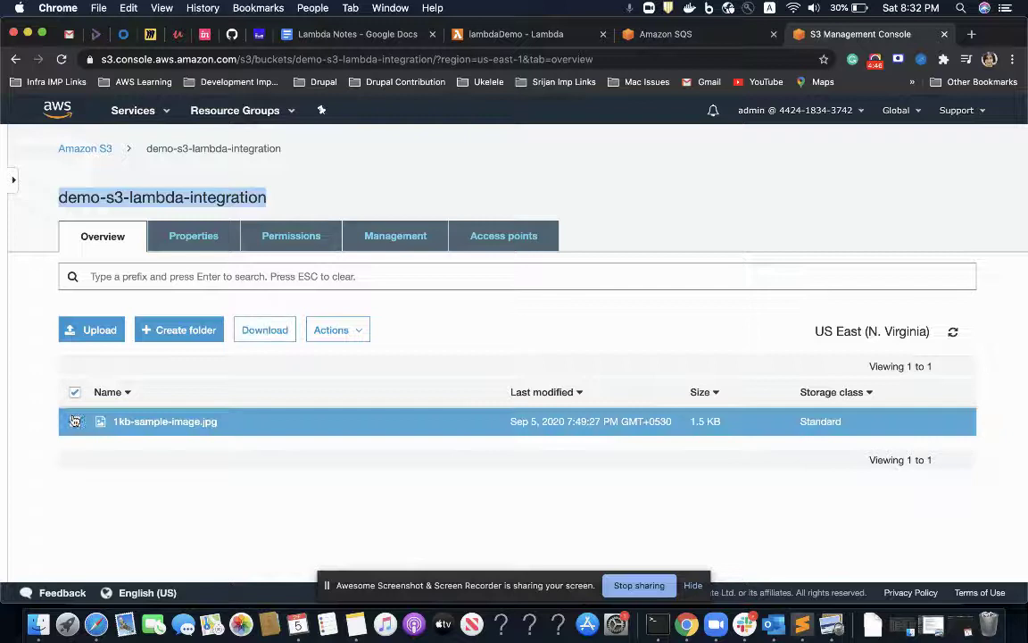
click(336, 330)
scroll(388, 499, down, 3)
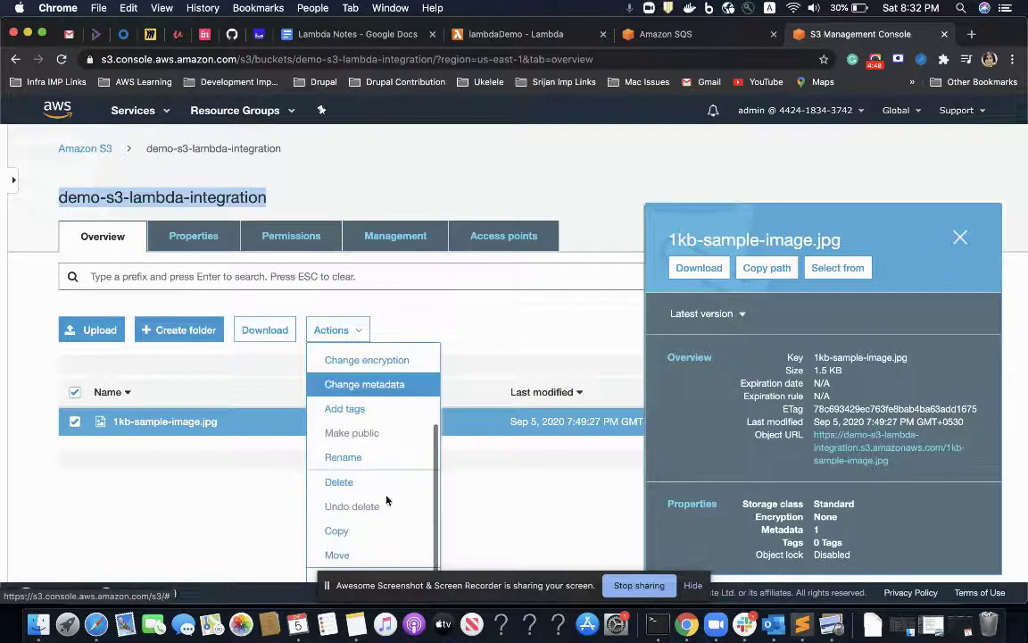
click(367, 487)
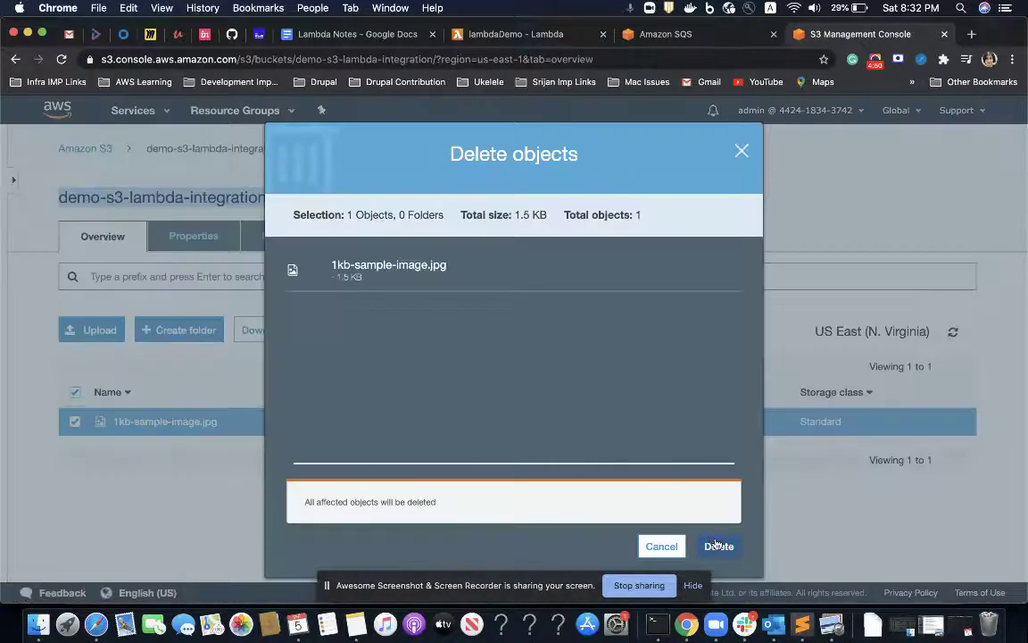
click(718, 545)
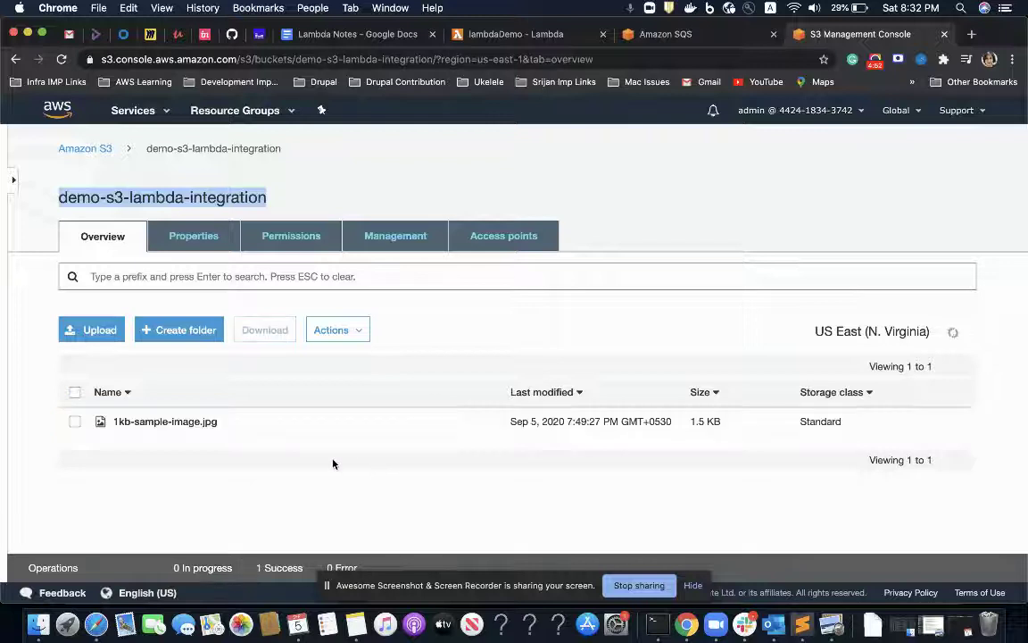
Upload 1kb-sample-image.jpg from the Downloads folder to the bucket, keeping the default permissions and properties.
scroll(333, 466, down, 2)
click(107, 226)
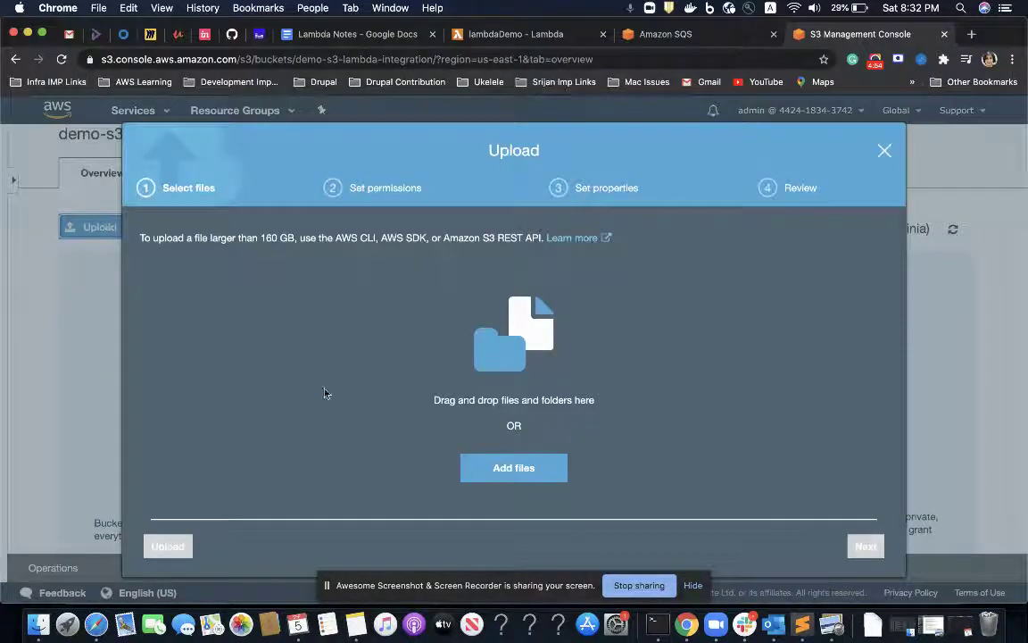
click(527, 470)
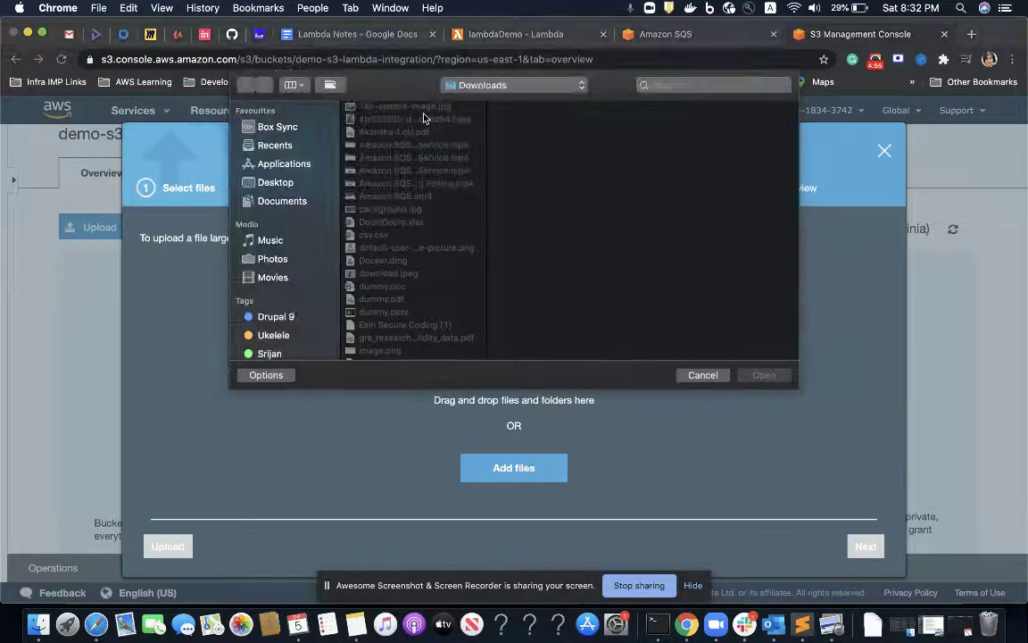
click(425, 119)
double_click(393, 108)
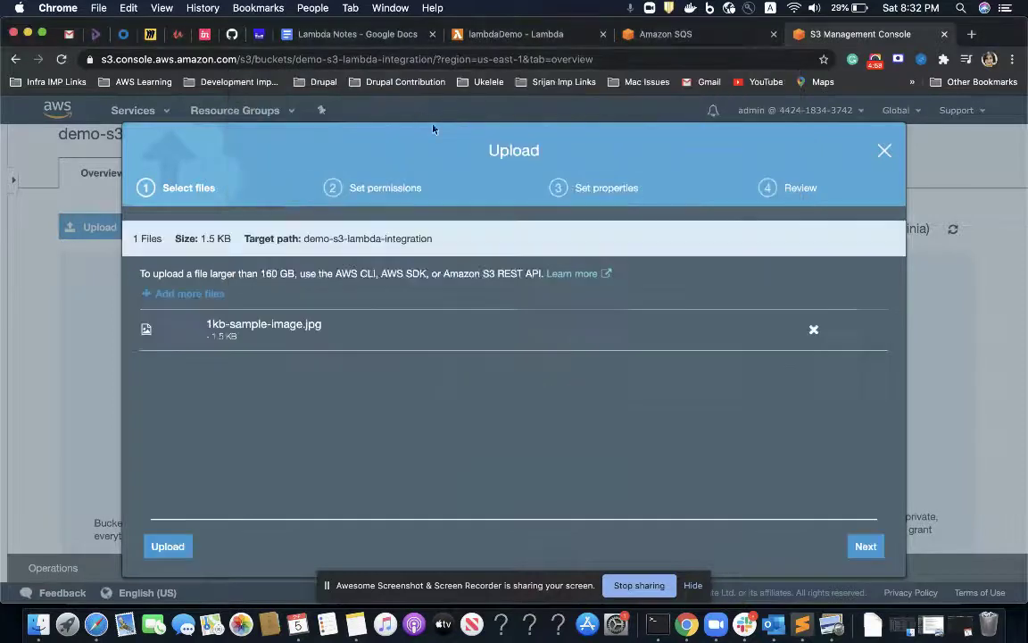
click(864, 546)
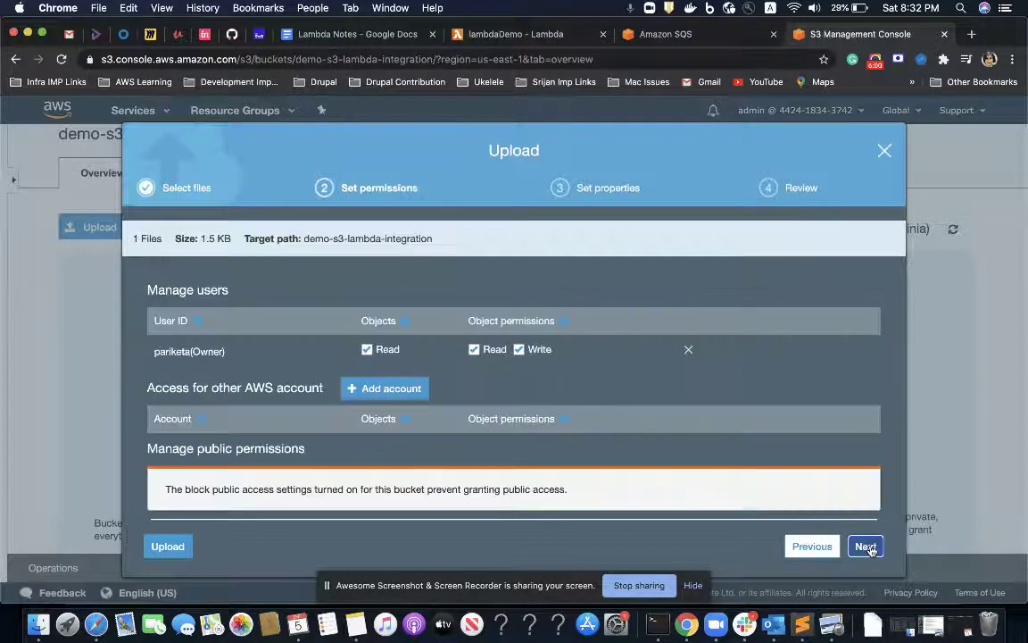
click(866, 547)
click(866, 546)
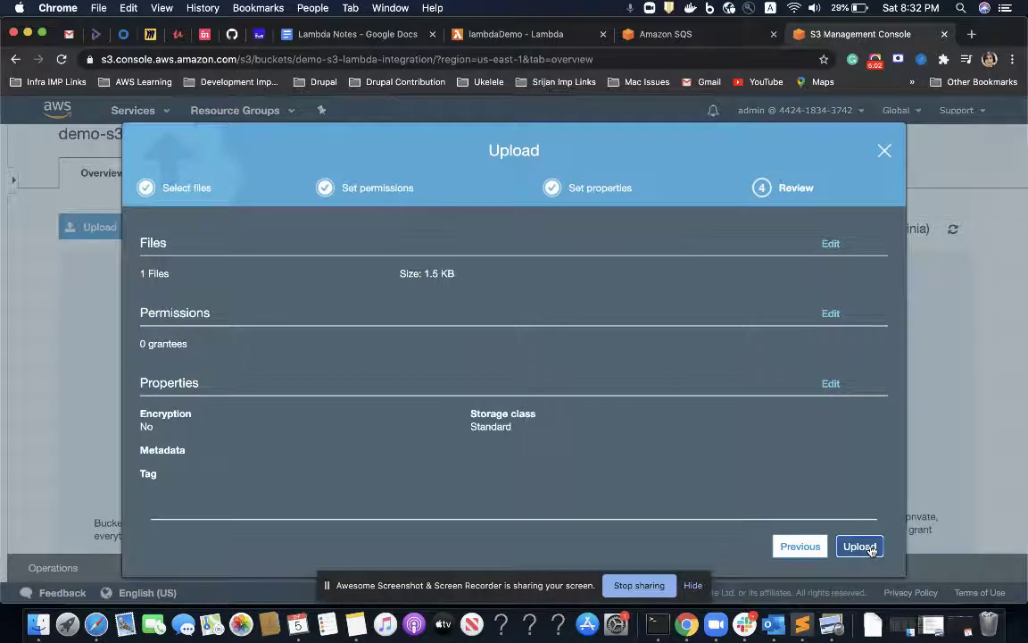
click(862, 546)
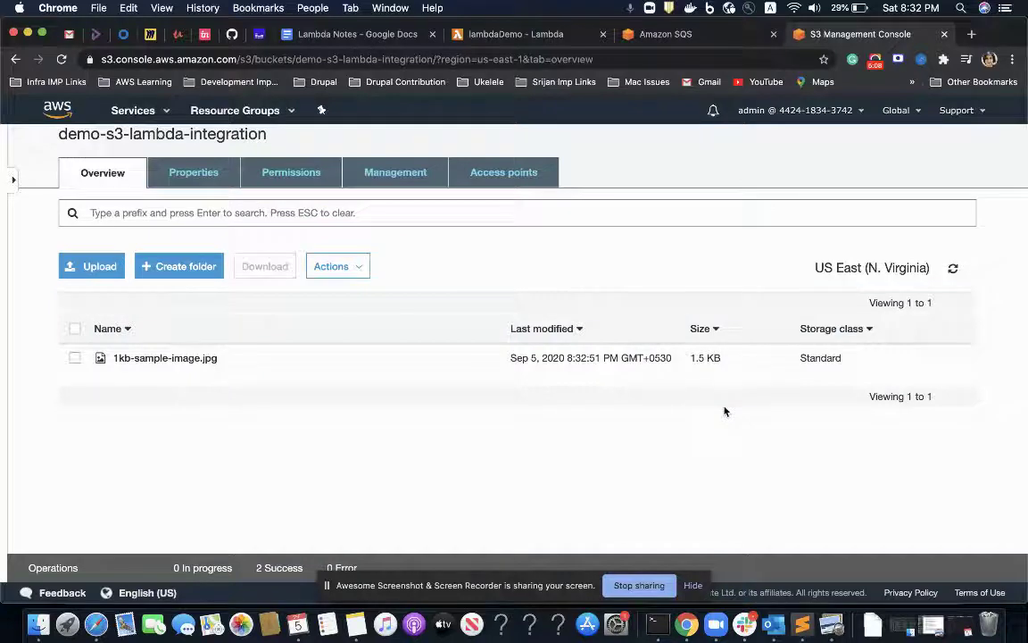
Glance at the lambdaDemo designer, switch to the Amazon SQS queue list and refresh its message counts.
click(525, 34)
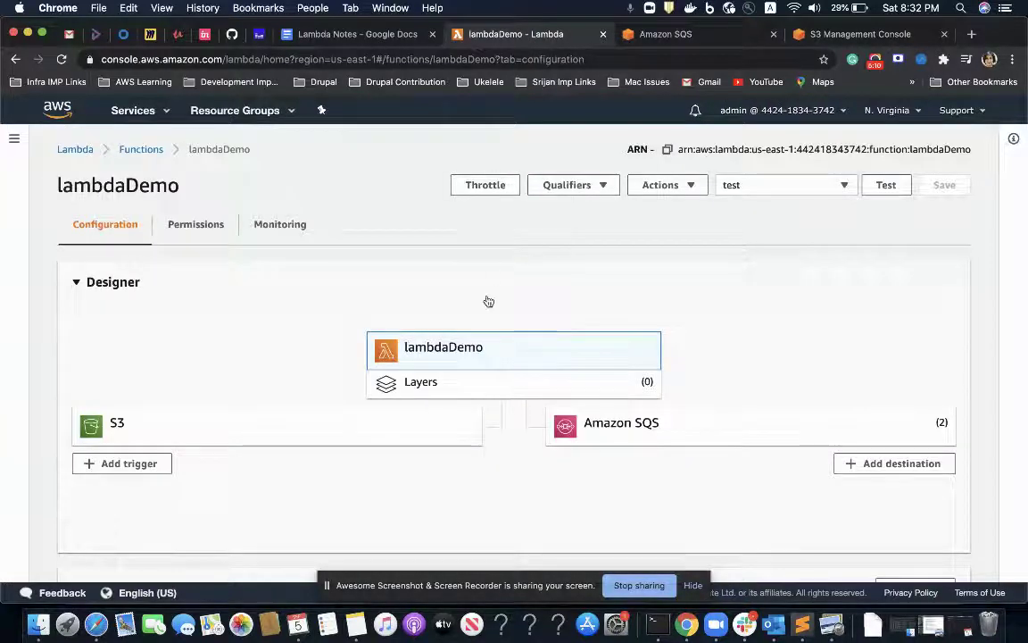
scroll(757, 418, down, 3)
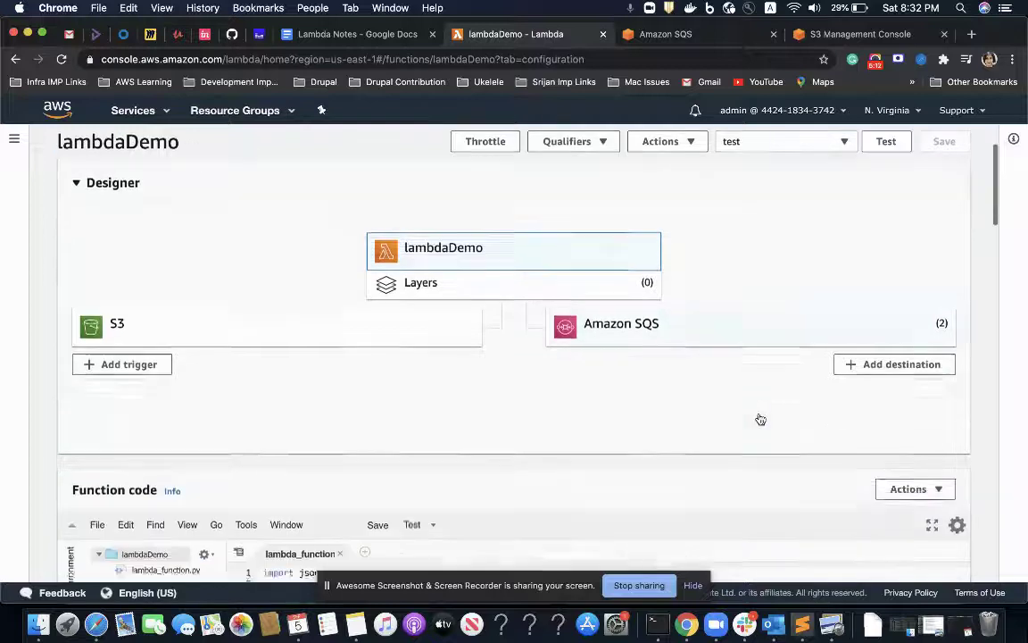
click(654, 35)
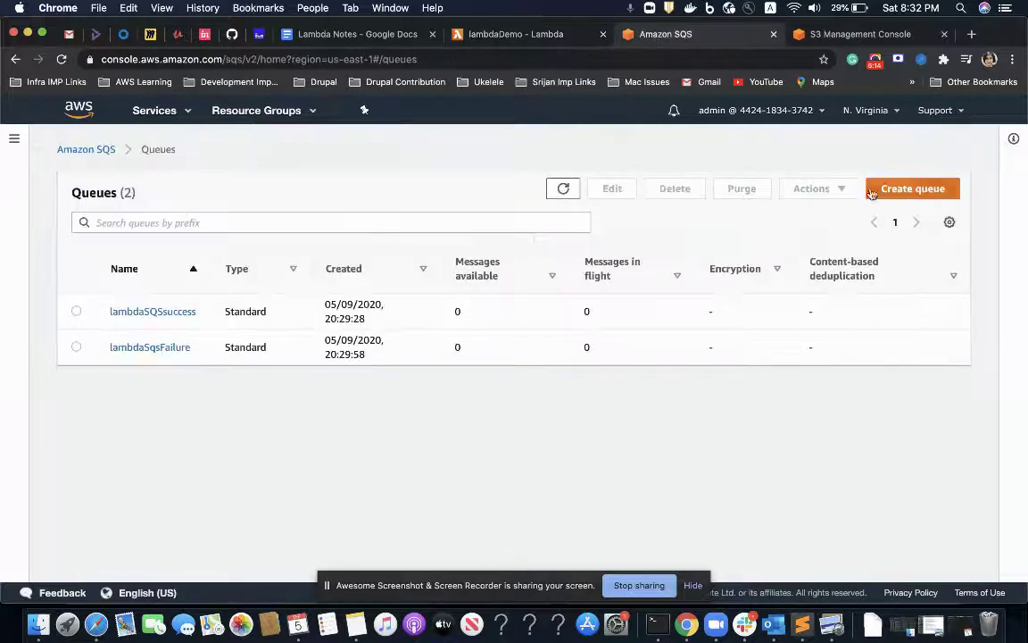
click(561, 190)
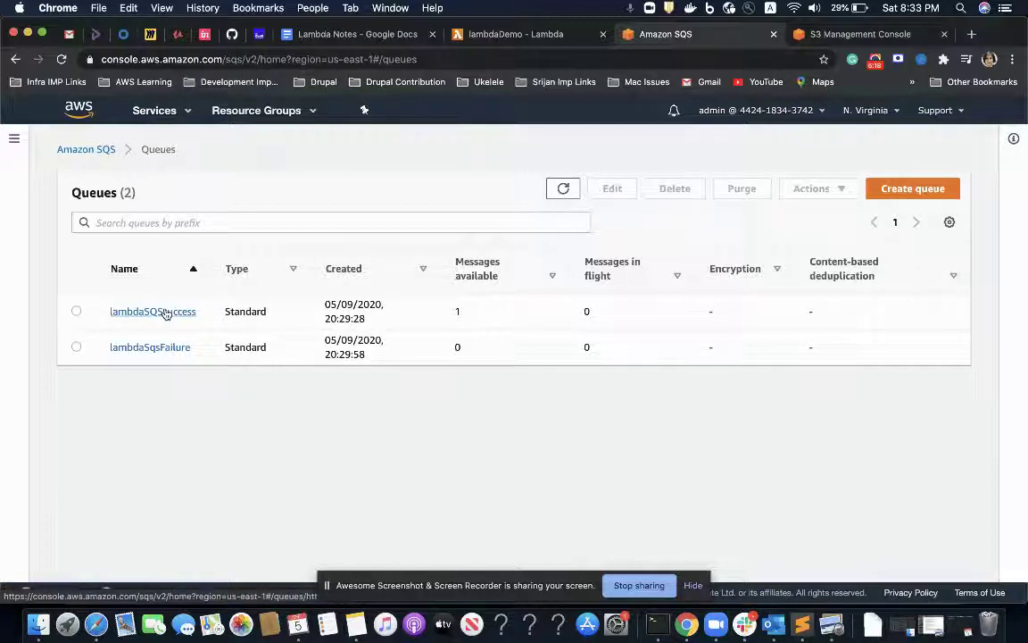
Open the lambdaSQSsuccess queue's send and receive page and poll it for messages.
click(165, 313)
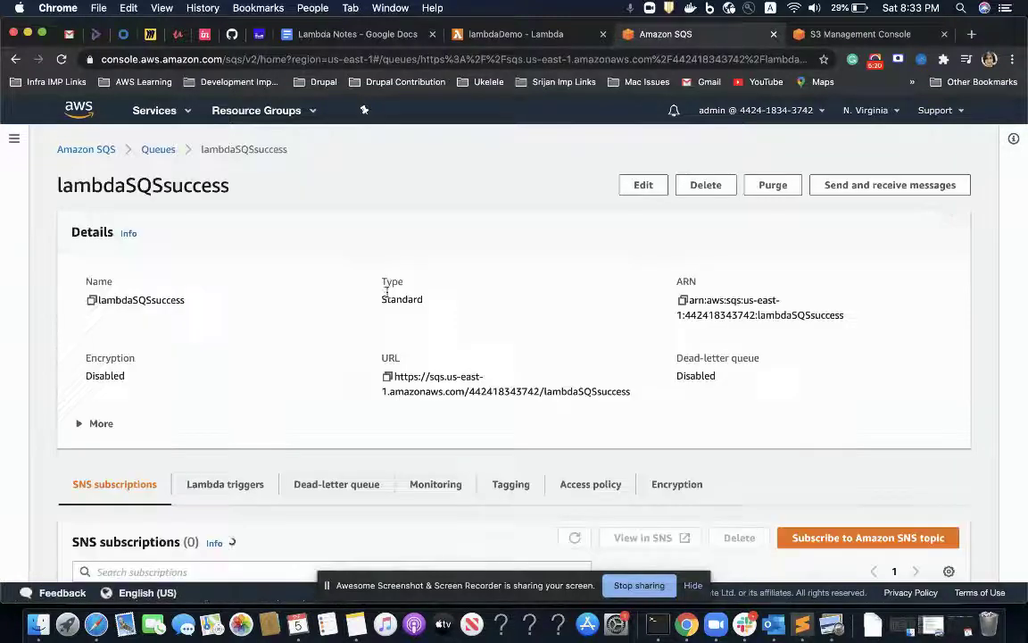
click(895, 182)
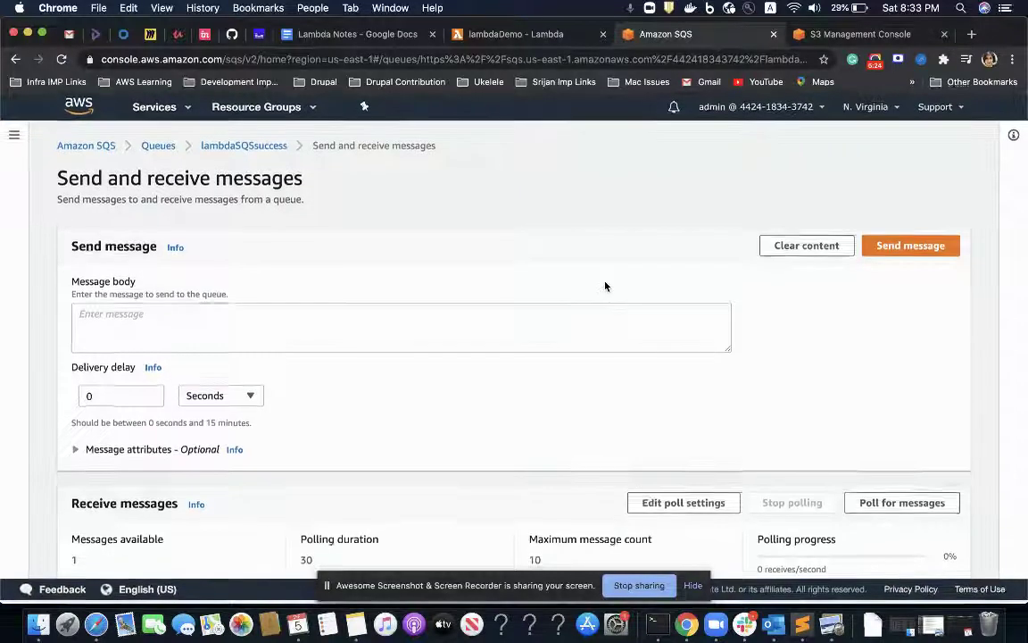
scroll(606, 286, down, 5)
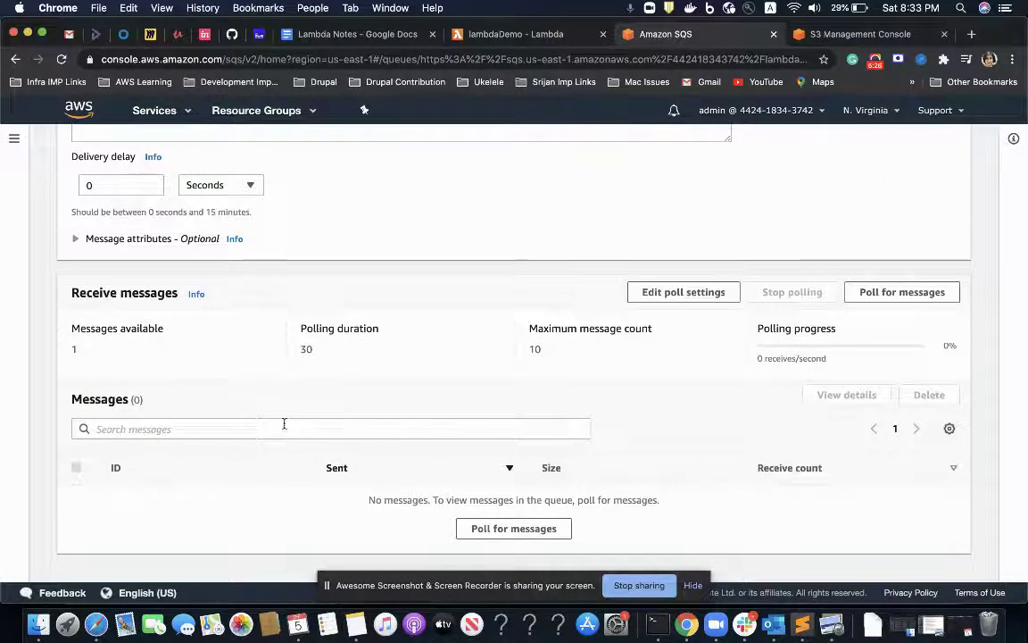
click(903, 292)
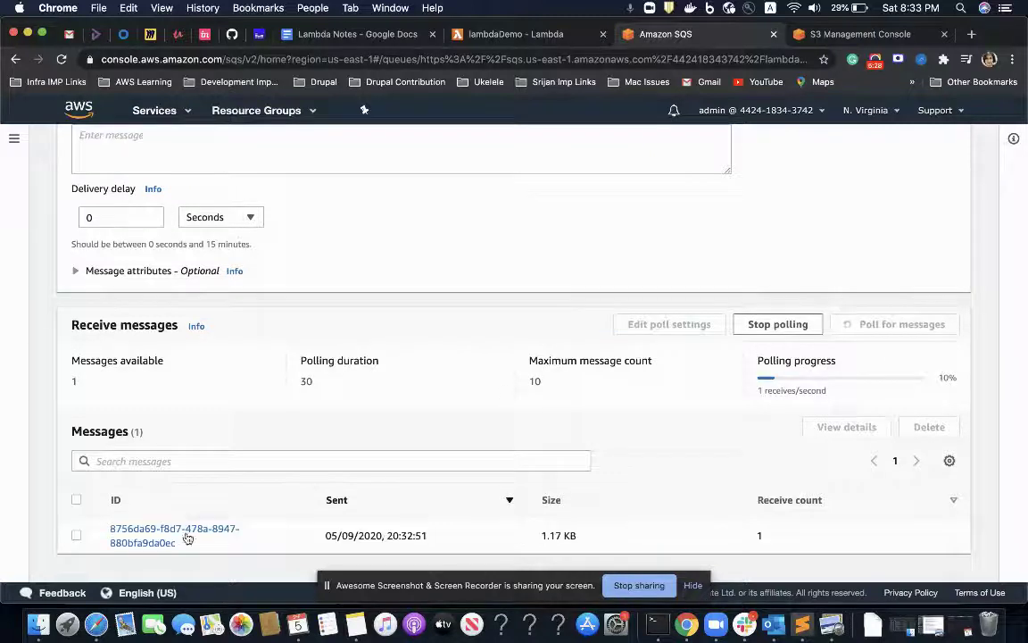
Open the received message, read its body through to the response payload, and close the message.
click(174, 534)
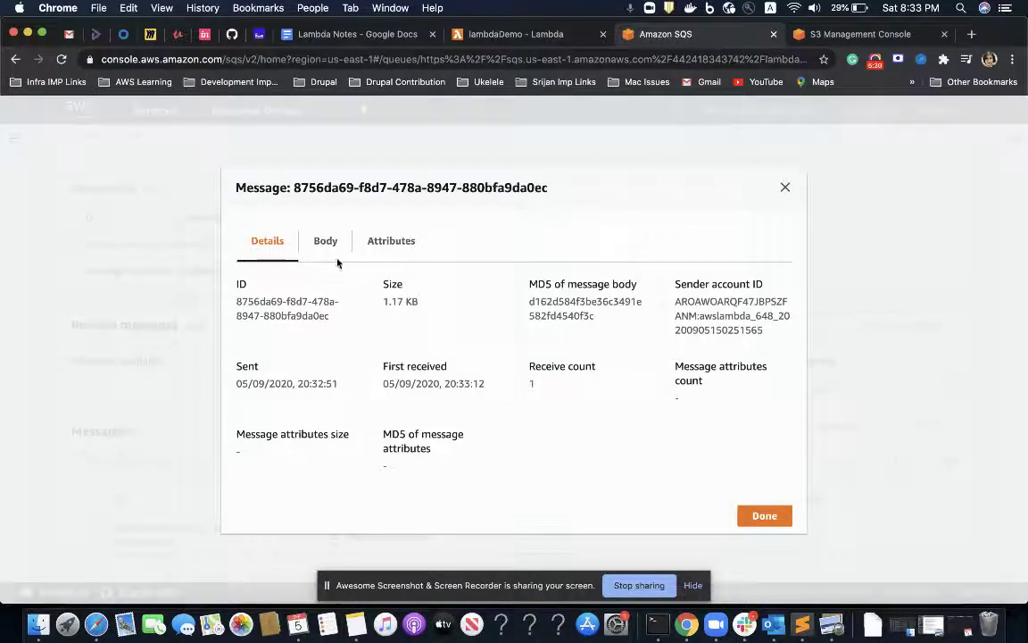
click(327, 243)
scroll(576, 344, down, 10)
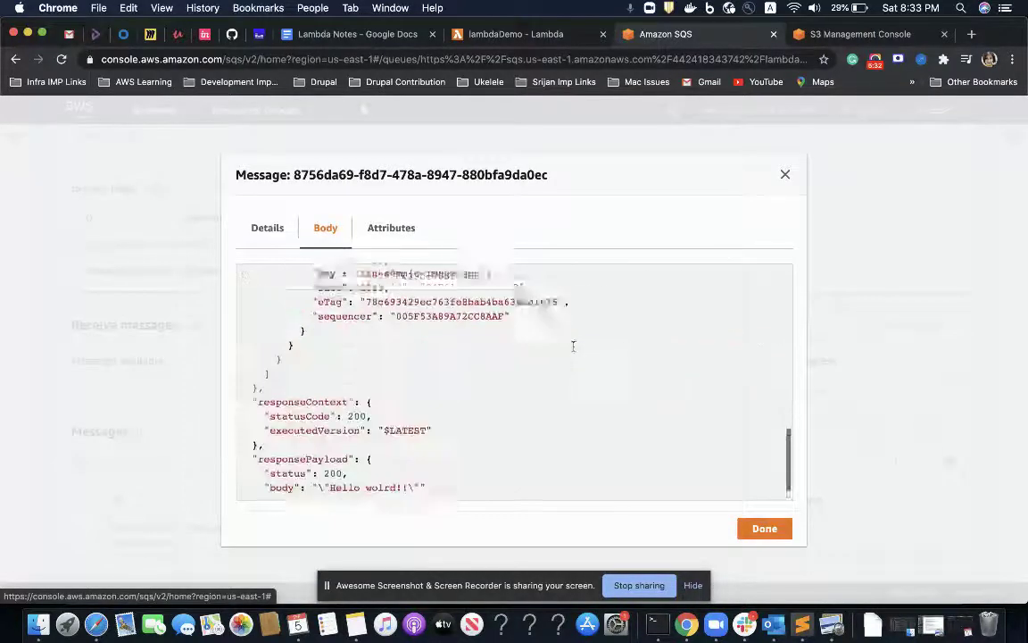
click(785, 174)
scroll(665, 178, up, 3)
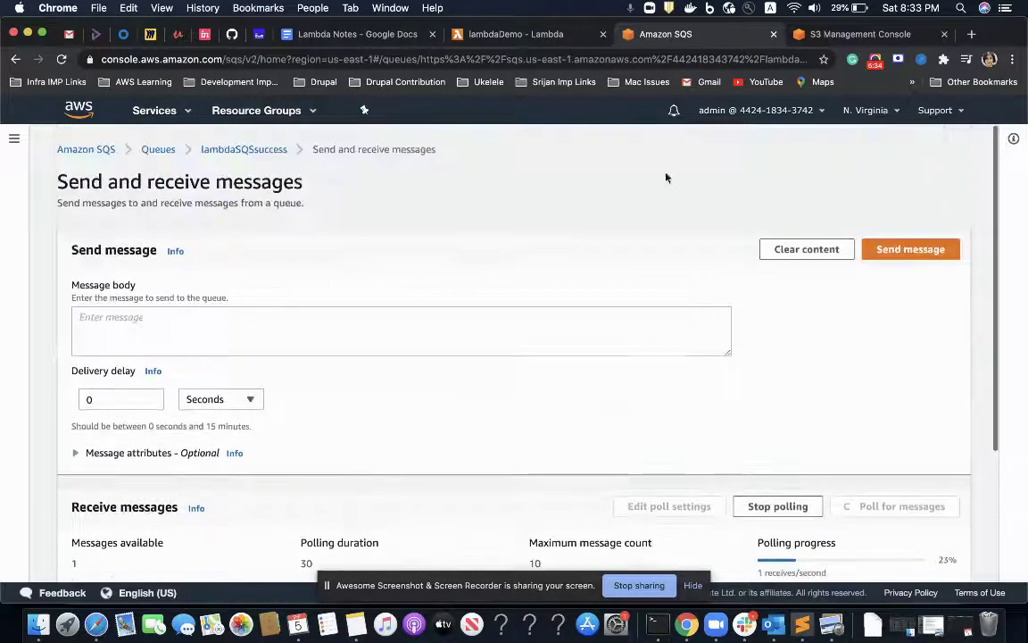
Return to the lambdaDemo function and review its Amazon SQS destinations, especially the On failure condition.
click(543, 33)
scroll(471, 305, down, 4)
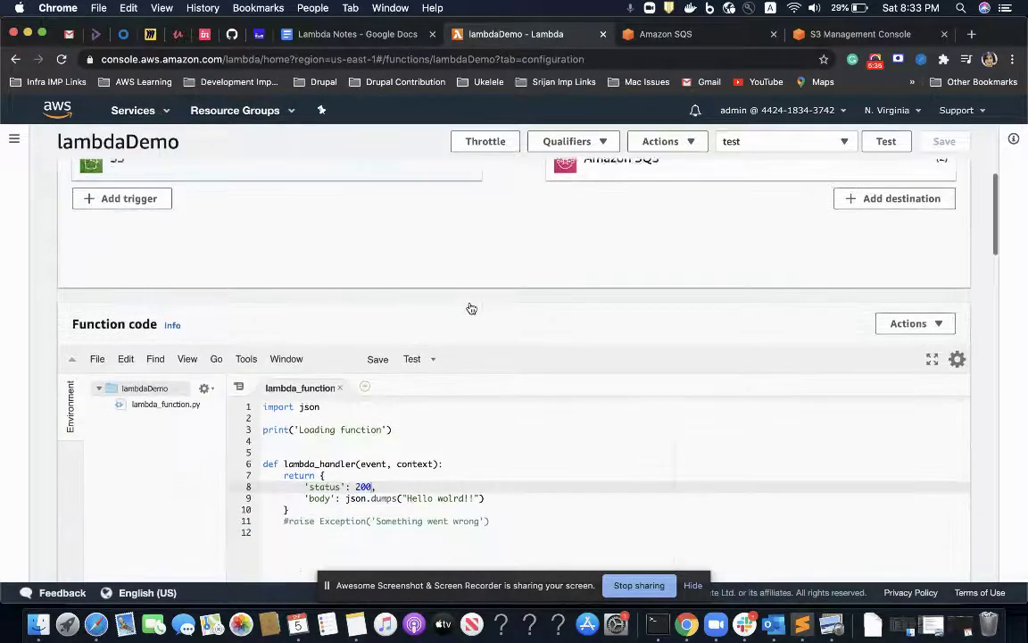
scroll(470, 307, up, 2)
scroll(470, 307, up, 2)
scroll(470, 307, down, 5)
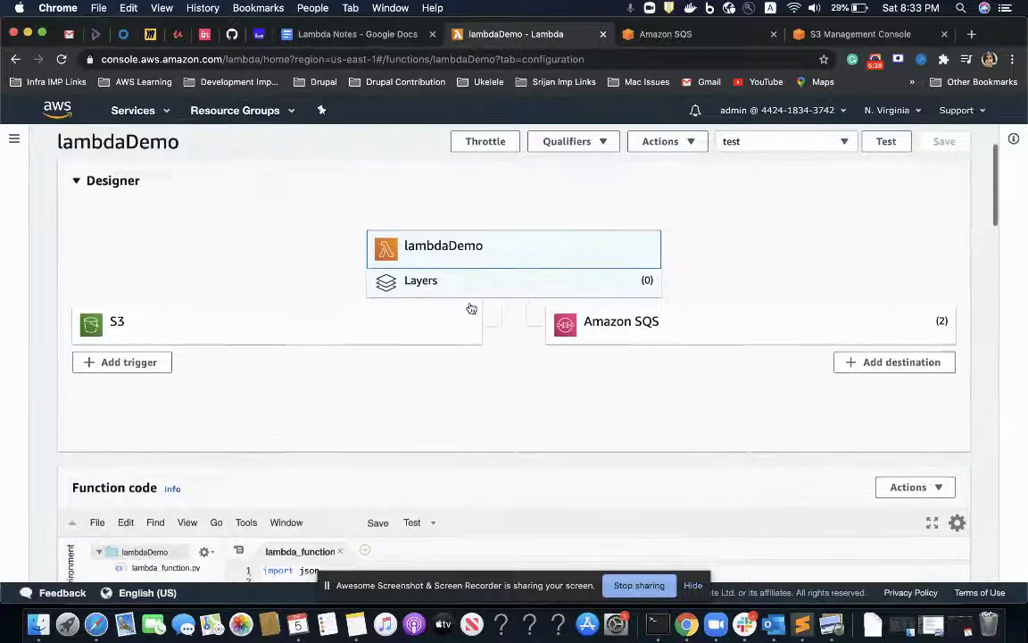
scroll(470, 306, up, 3)
click(663, 268)
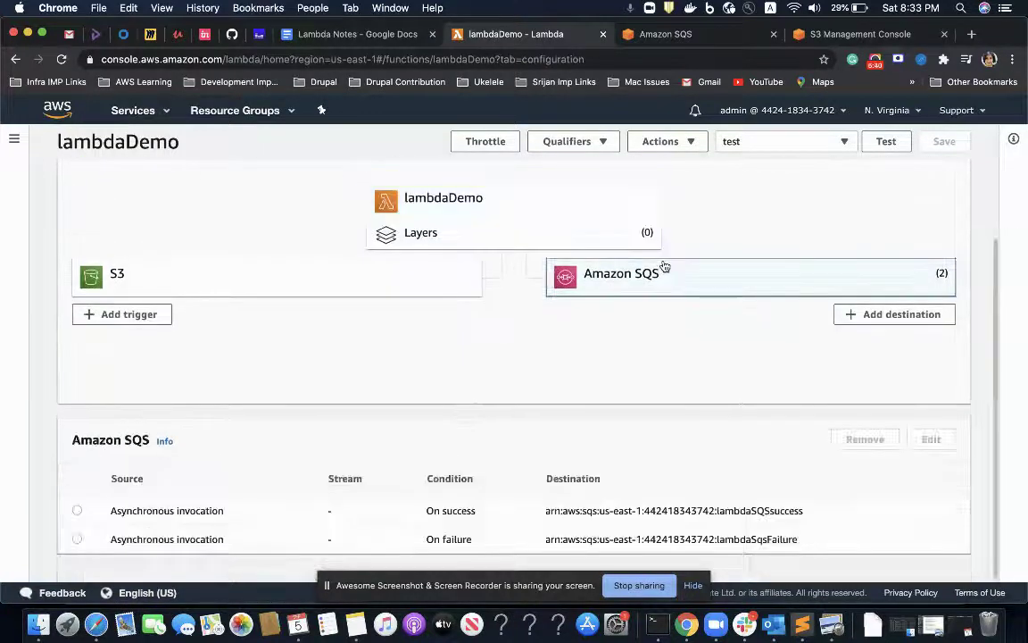
double_click(443, 538)
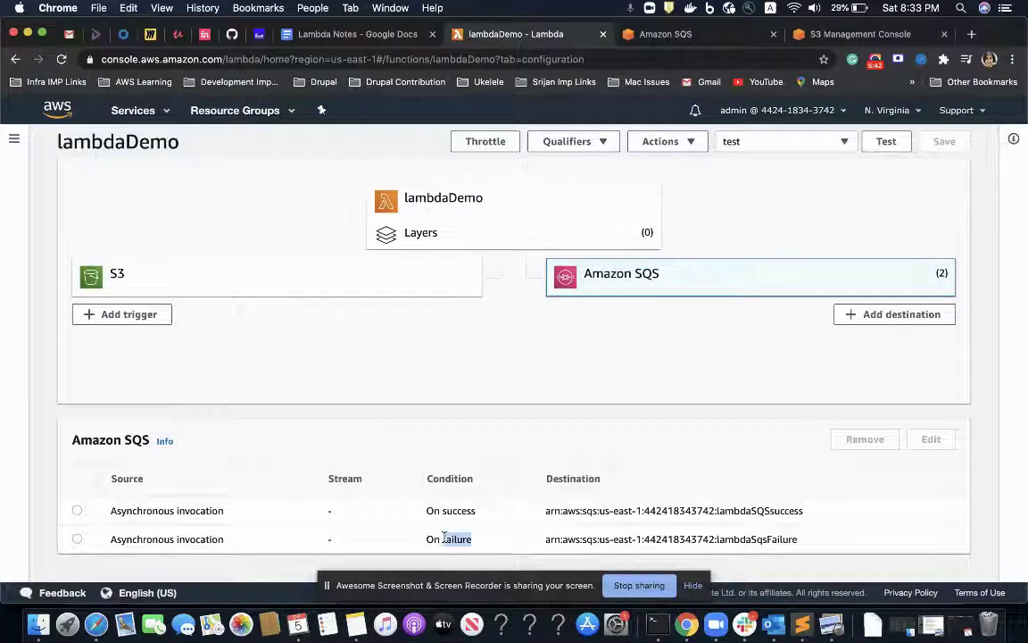
Show the lambdaDemo function code and uncomment the raise Exception('Something went wrong') line.
click(454, 204)
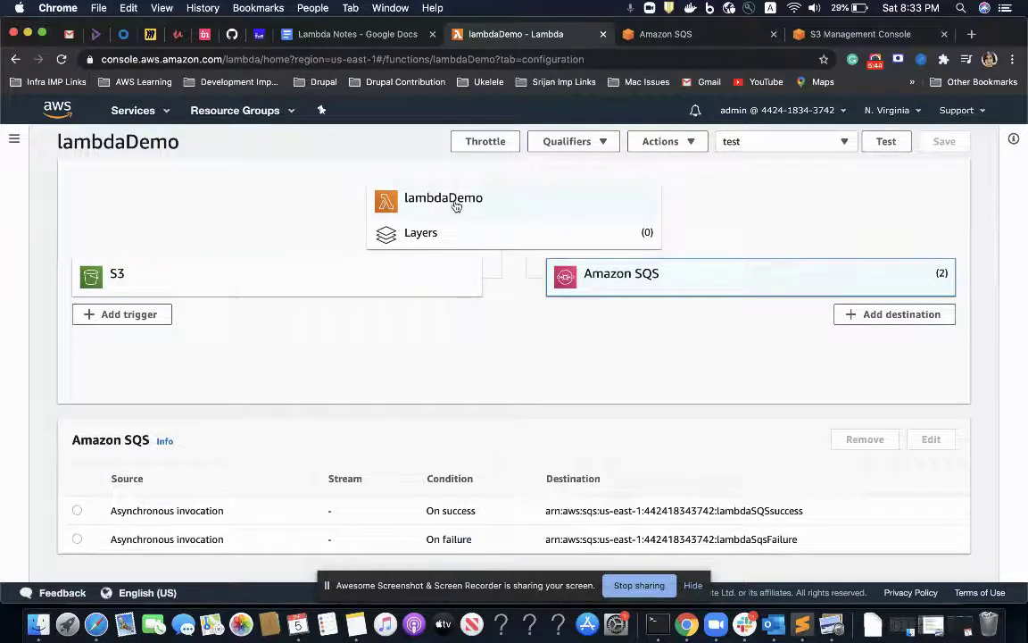
scroll(414, 375, down, 3)
scroll(414, 375, down, 1)
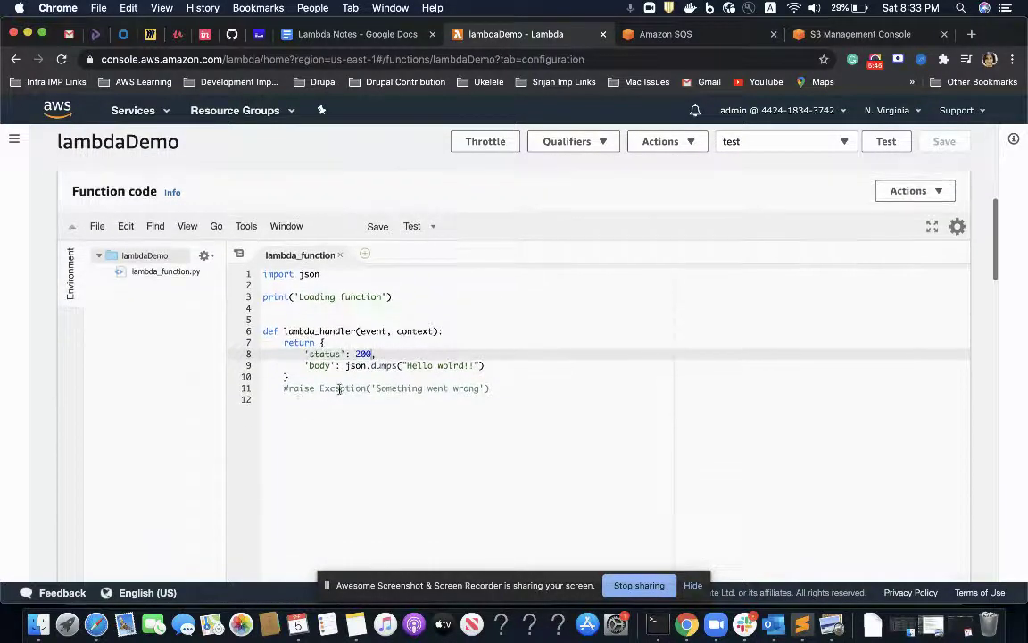
click(286, 396)
key(Left)
key(Up)
key(Right)
key(Right)
key(Right)
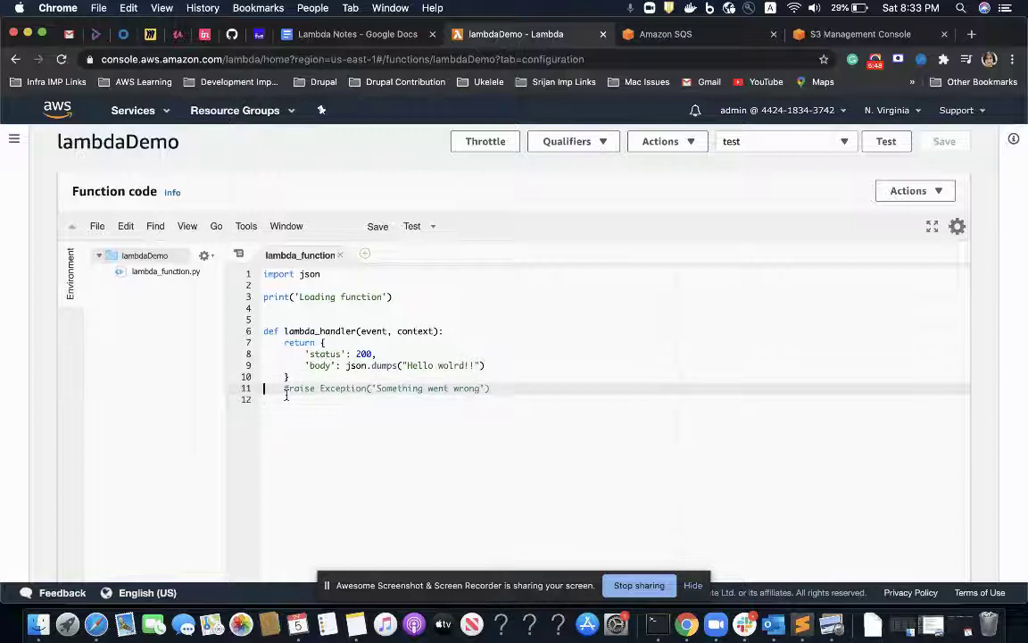
key(BackSpace)
Comment out all four lines of the return block in lambda_handler with # and save the function.
key(Up)
key(Up)
key(Up)
key(Up)
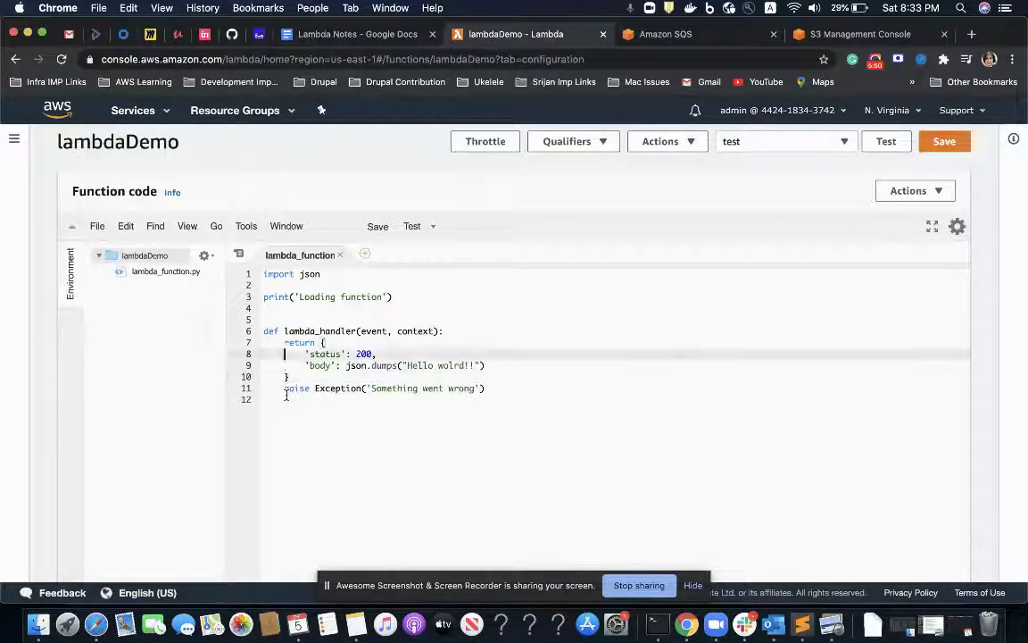
text(#)
key(Down)
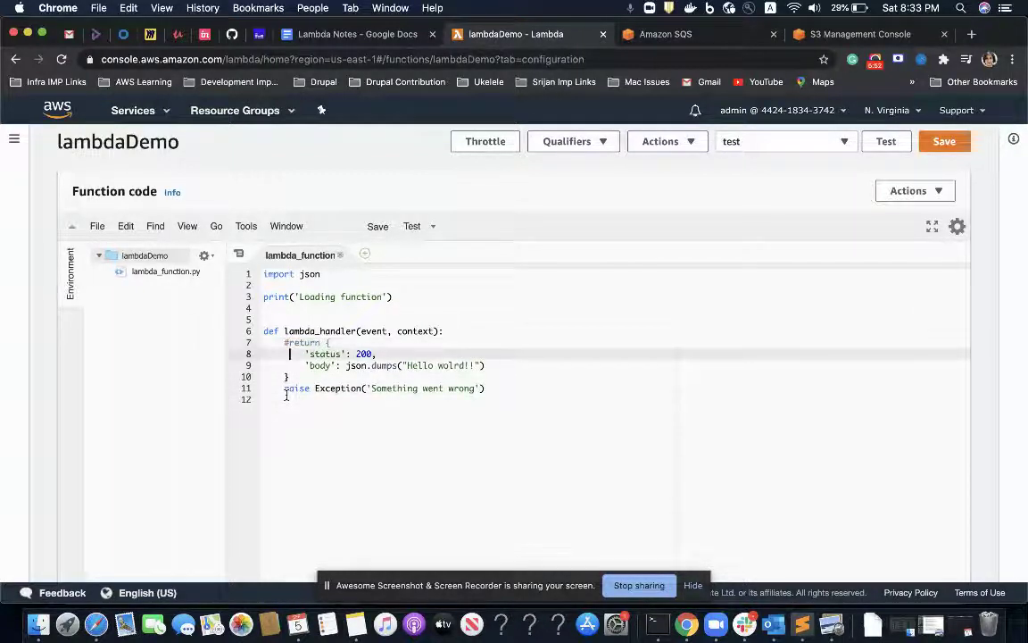
text(#)
key(Down)
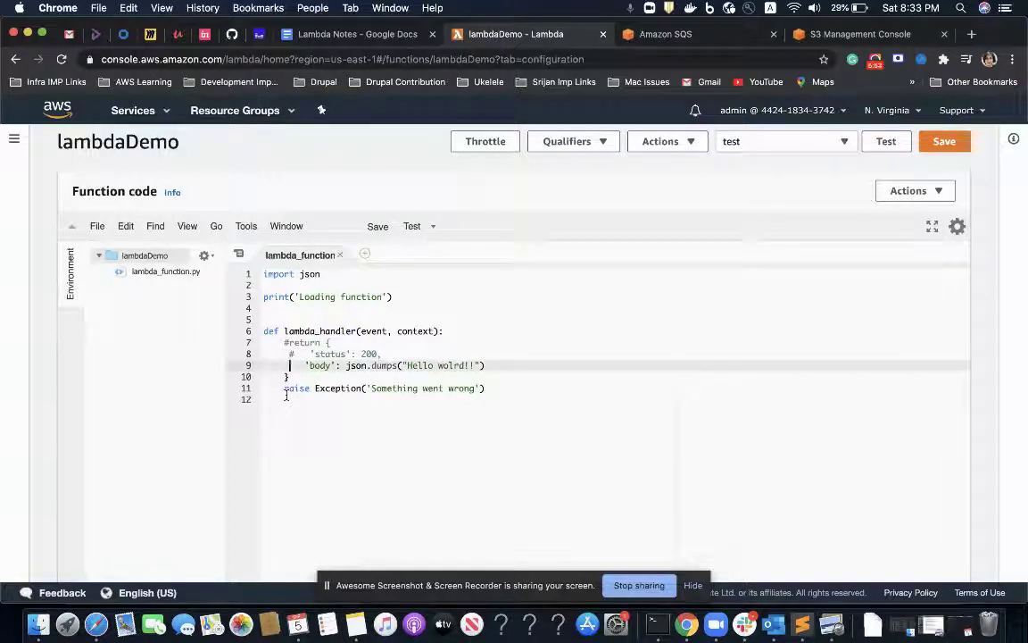
text(#)
key(Down)
text(#)
scroll(684, 350, up, 5)
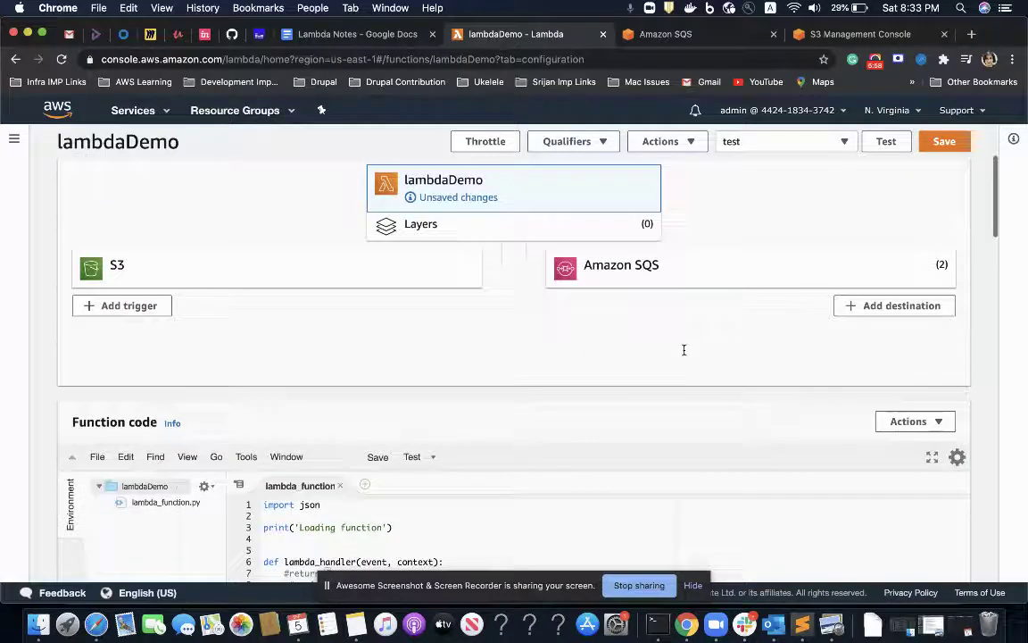
scroll(707, 344, up, 2)
click(948, 140)
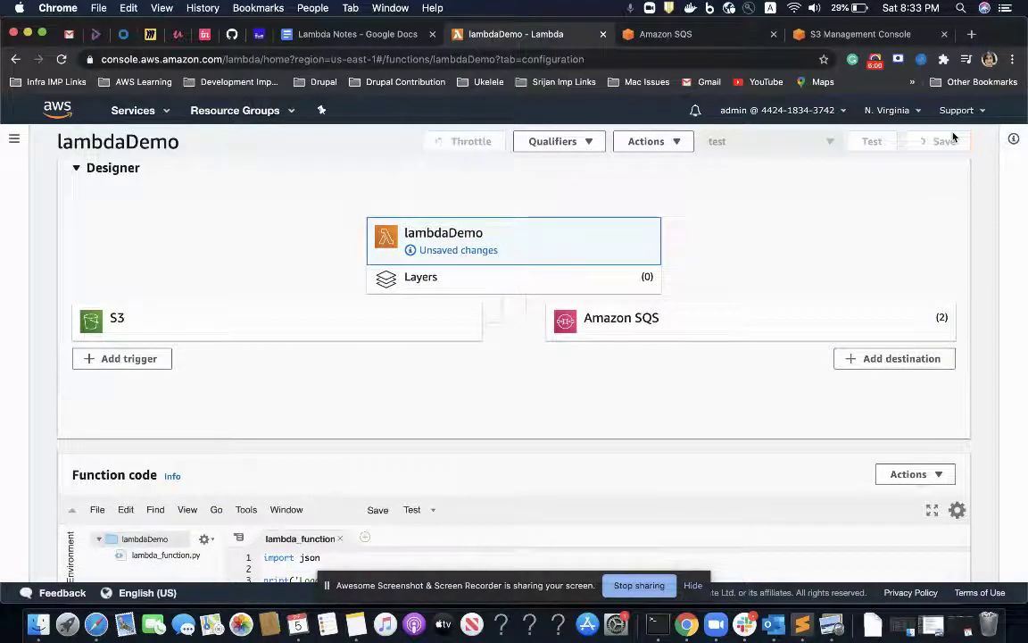
Switch to the demo-s3-lambda-integration bucket and delete 1kb-sample-image.jpg from it.
click(821, 34)
click(75, 357)
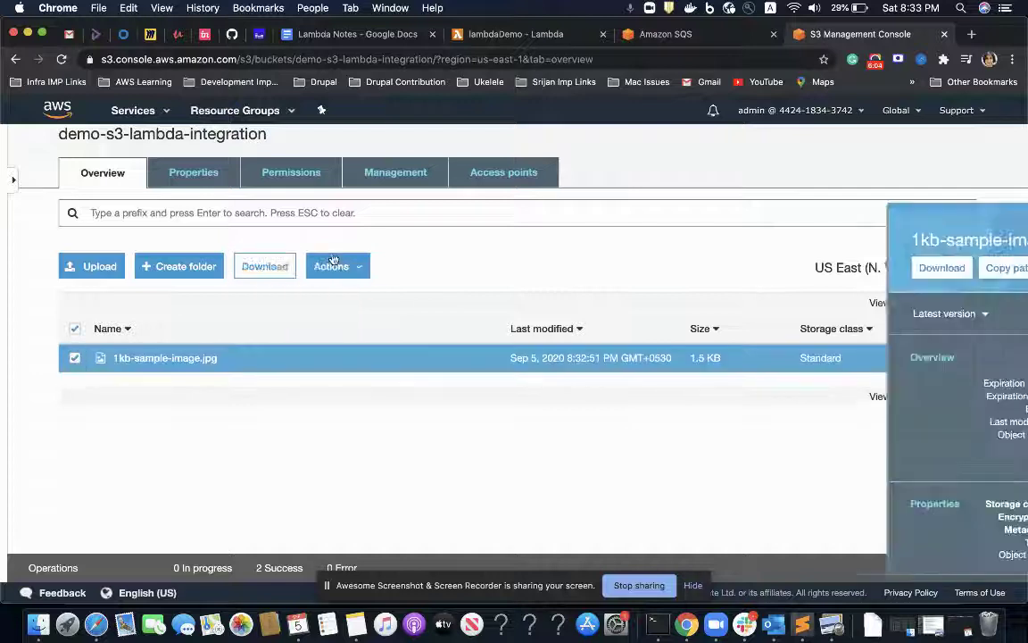
click(331, 266)
scroll(348, 468, down, 3)
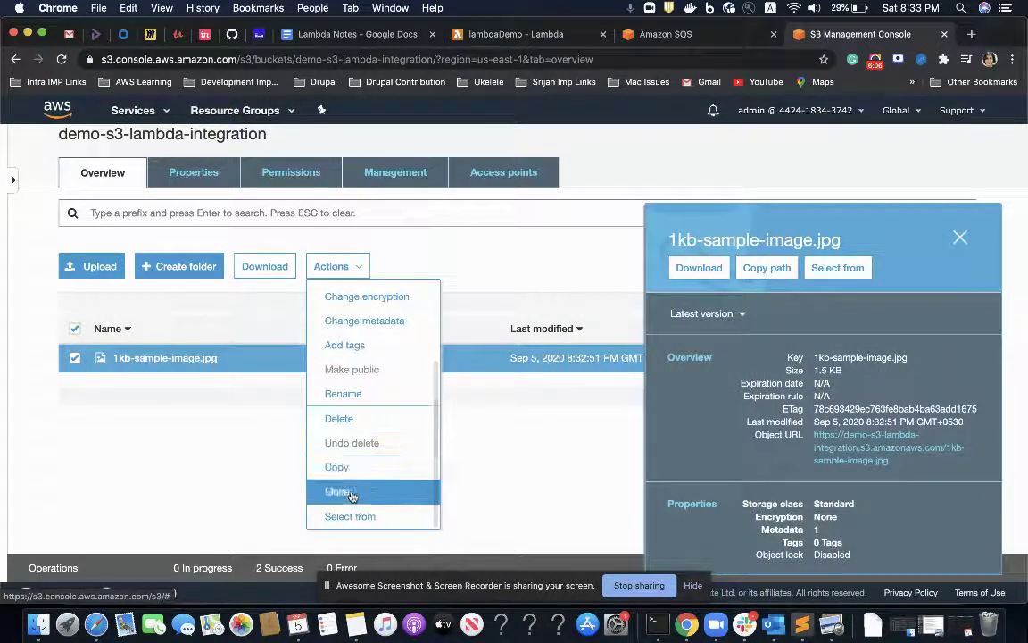
click(346, 422)
click(719, 546)
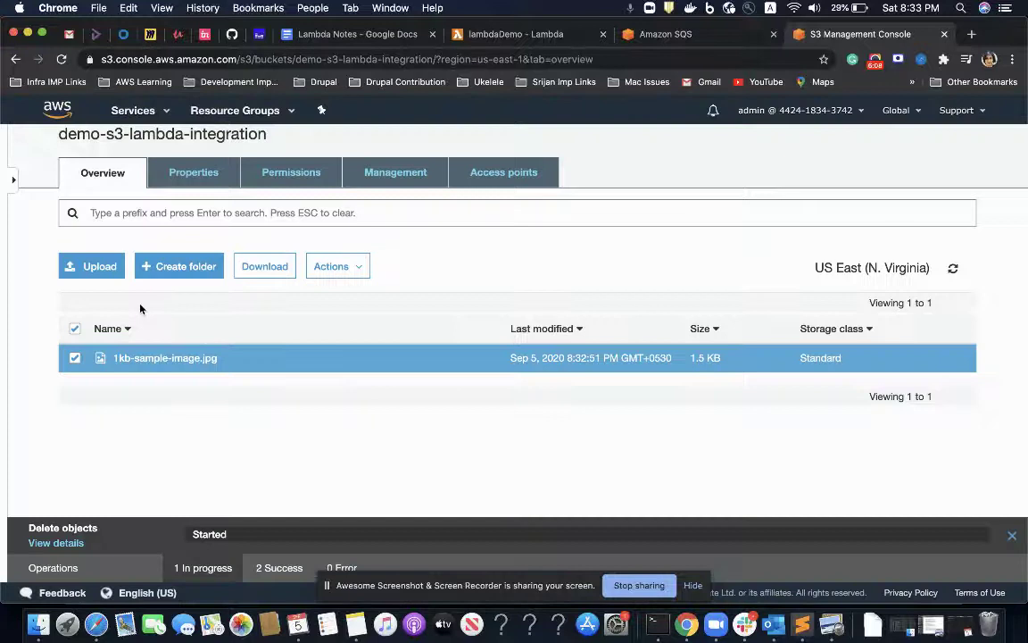
Upload 1kb-sample-image.jpg from Downloads to the demo-s3-lambda-integration bucket, leaving the default permissions and properties.
click(105, 268)
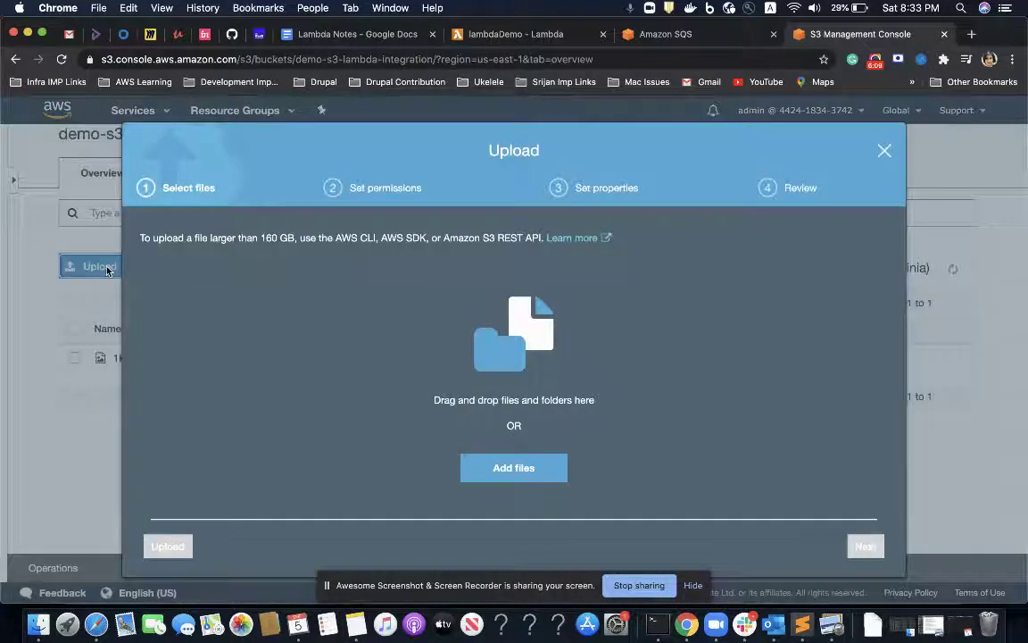
click(491, 465)
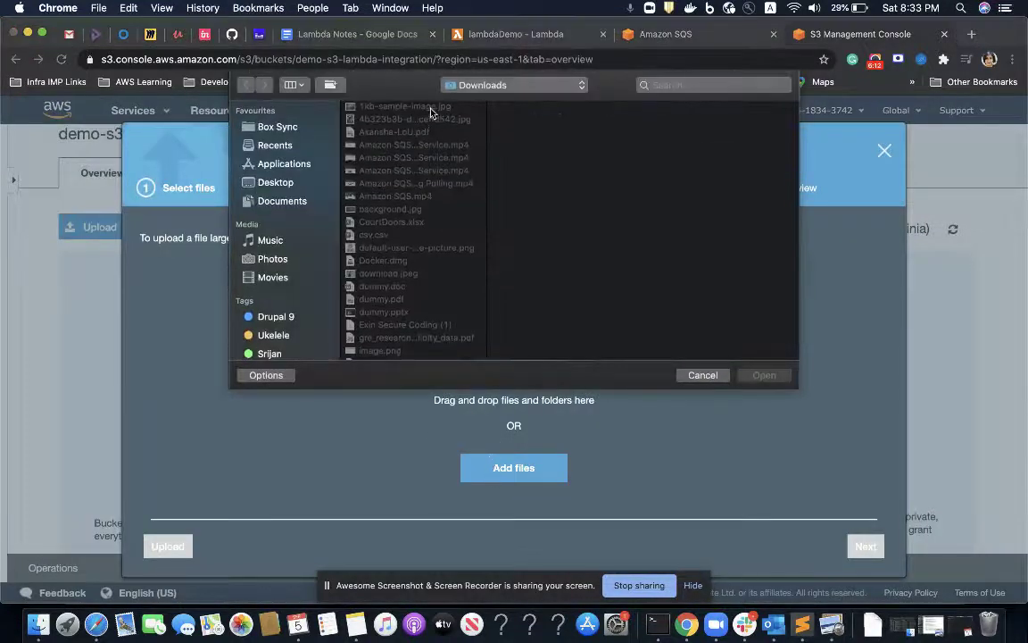
click(387, 100)
double_click(388, 97)
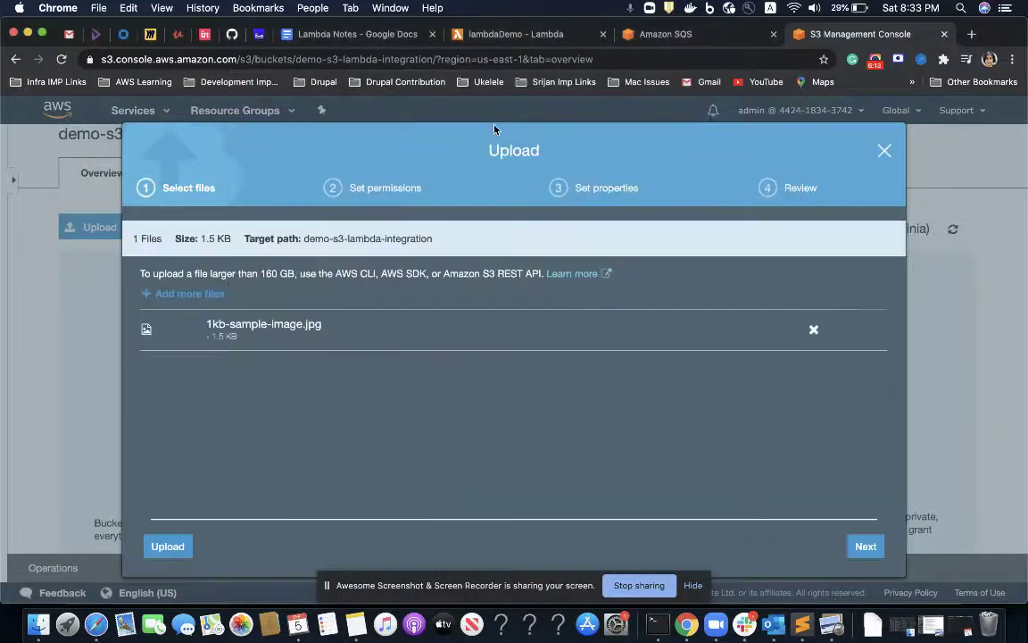
click(862, 546)
click(862, 546)
click(862, 546)
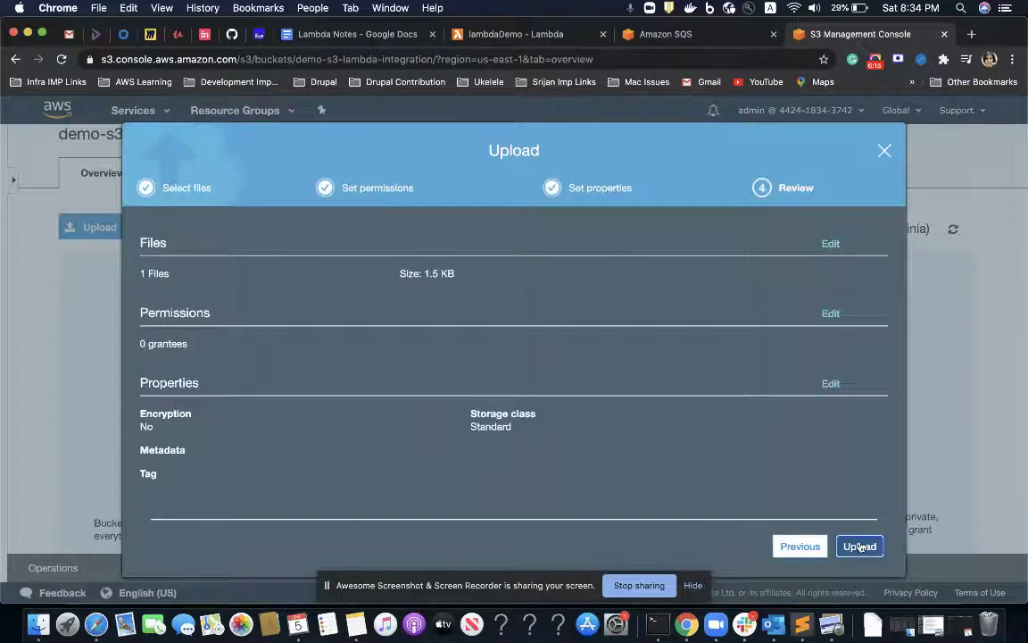
click(860, 546)
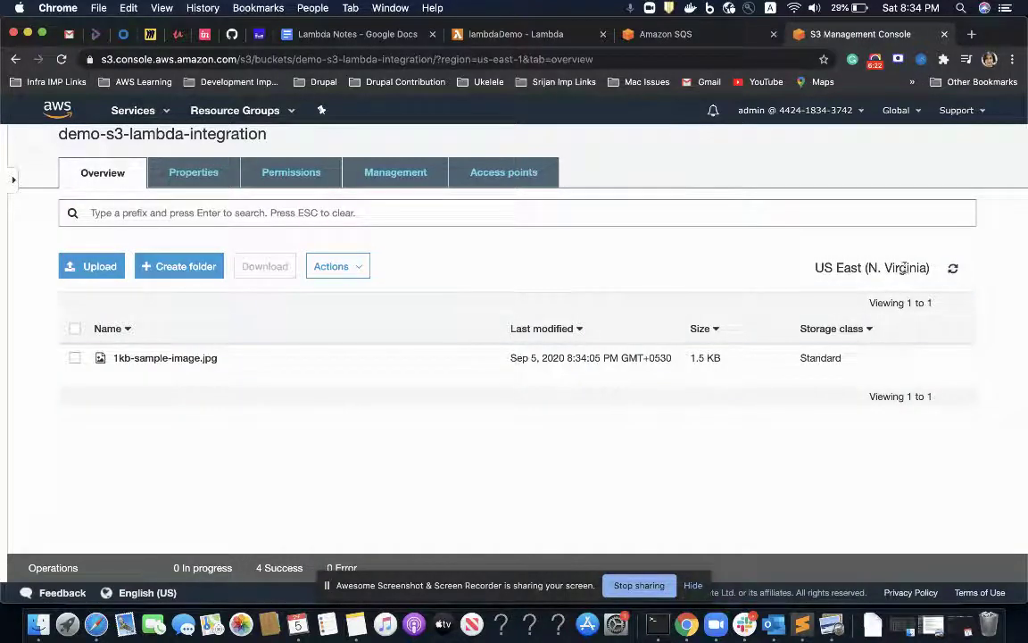
Go back to the Amazon SQS queue list and refresh it to check the available messages.
click(518, 36)
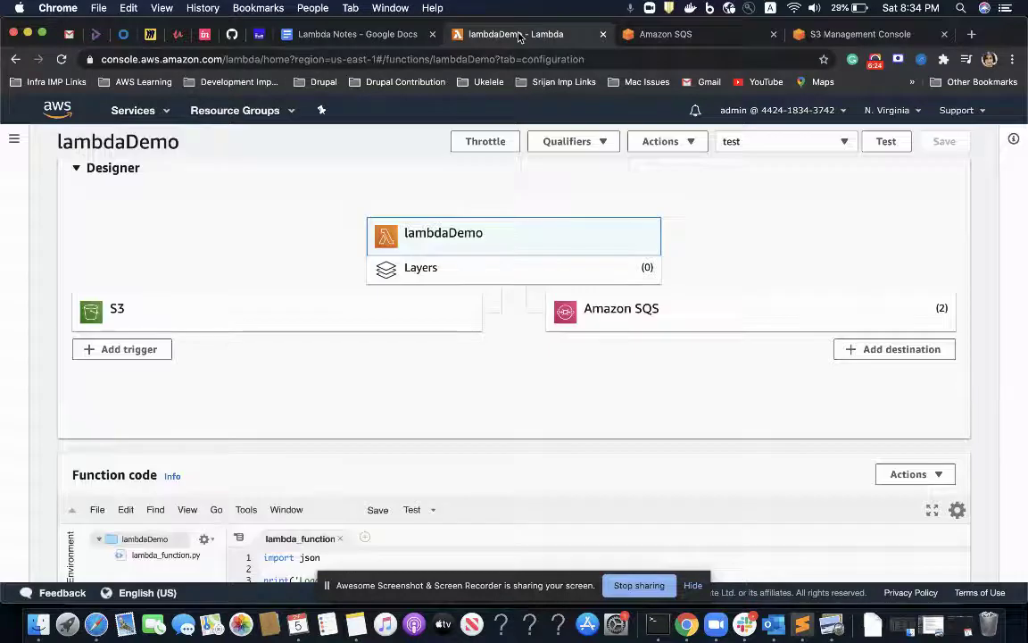
click(687, 36)
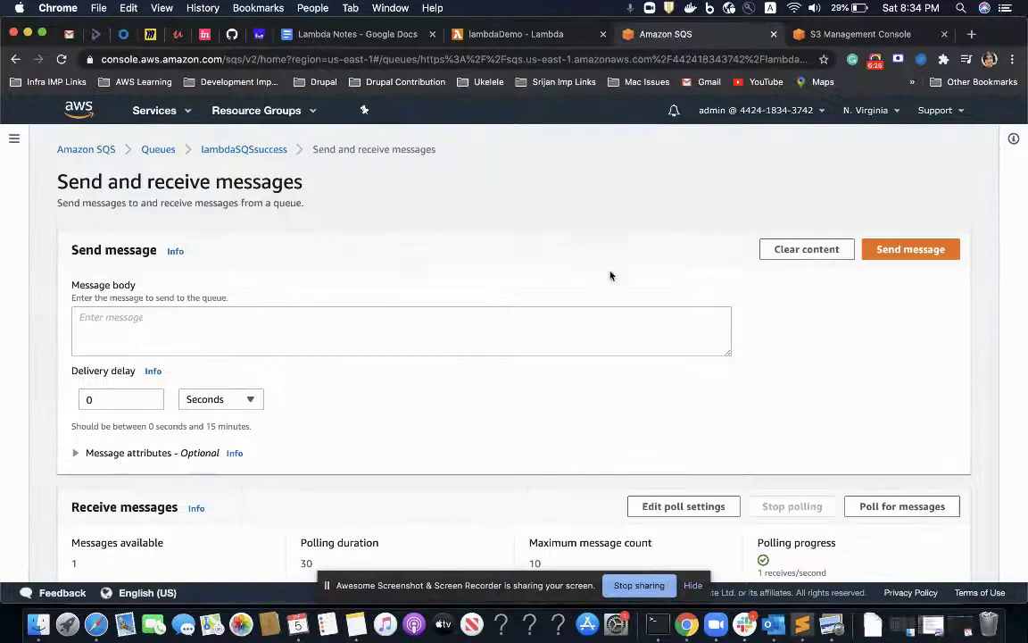
click(160, 149)
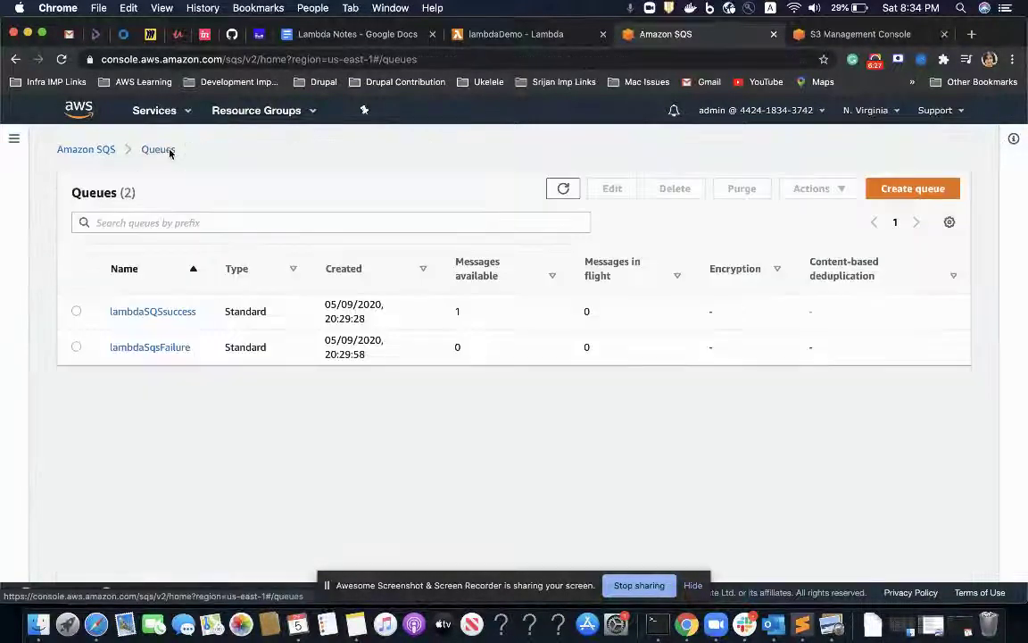
click(561, 190)
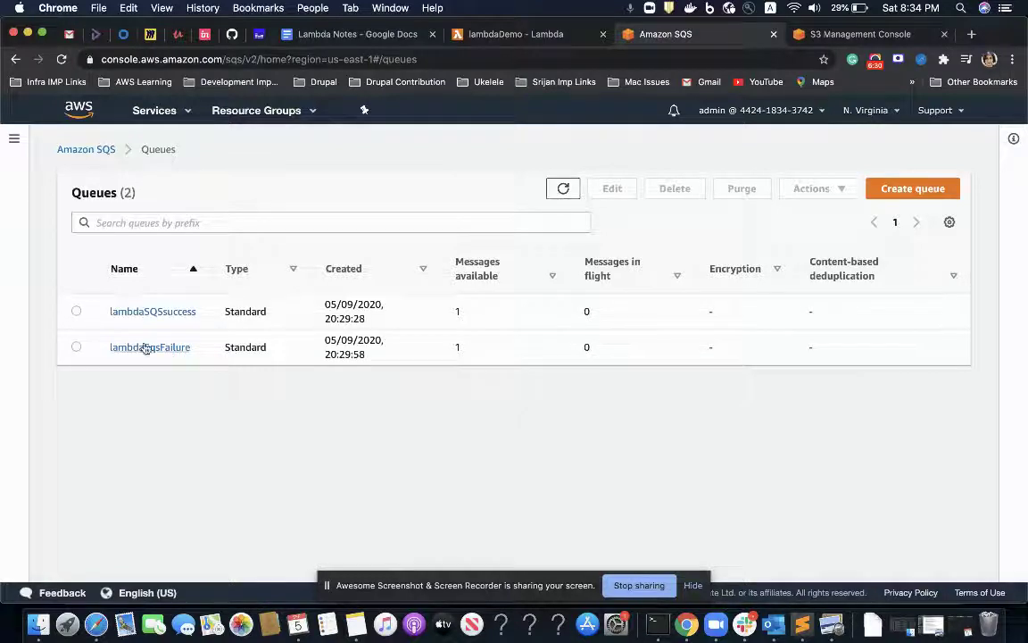
Open the lambdaSqsFailure queue's Send and receive messages page and show its Receive messages section.
click(145, 347)
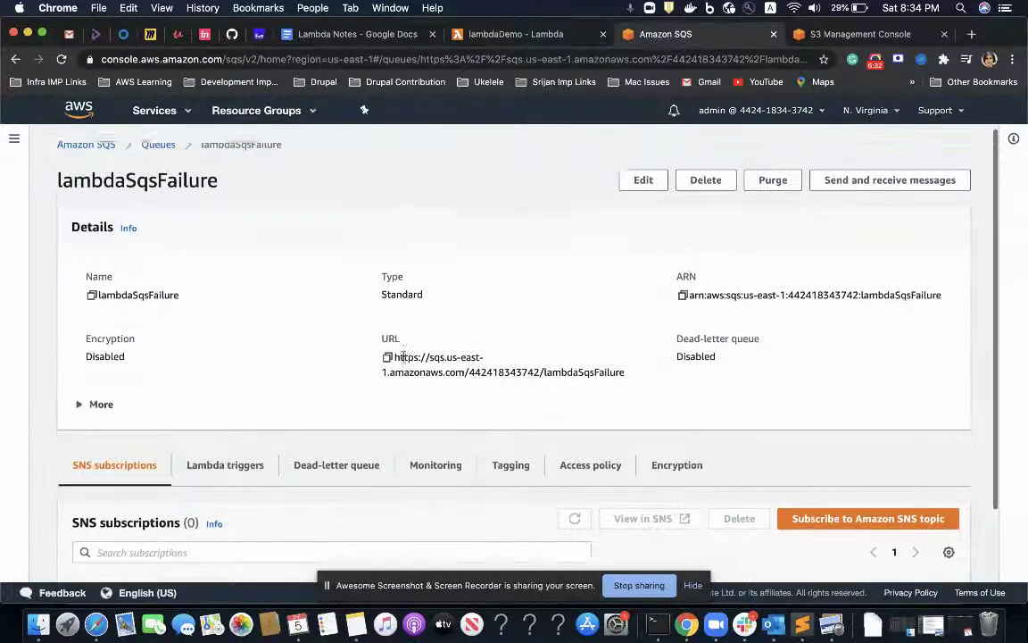
click(826, 182)
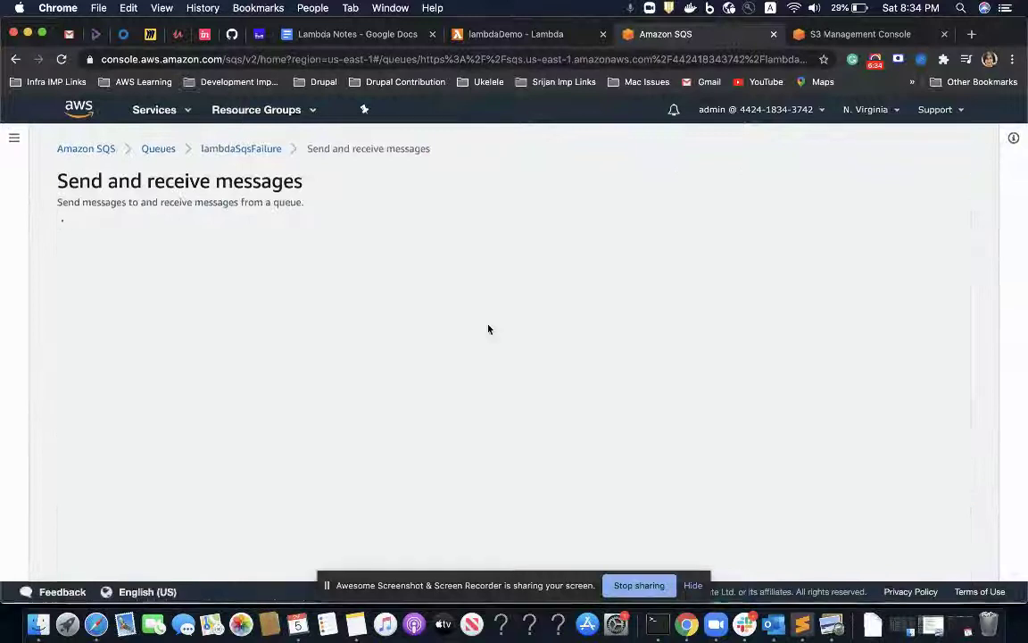
scroll(488, 329, down, 5)
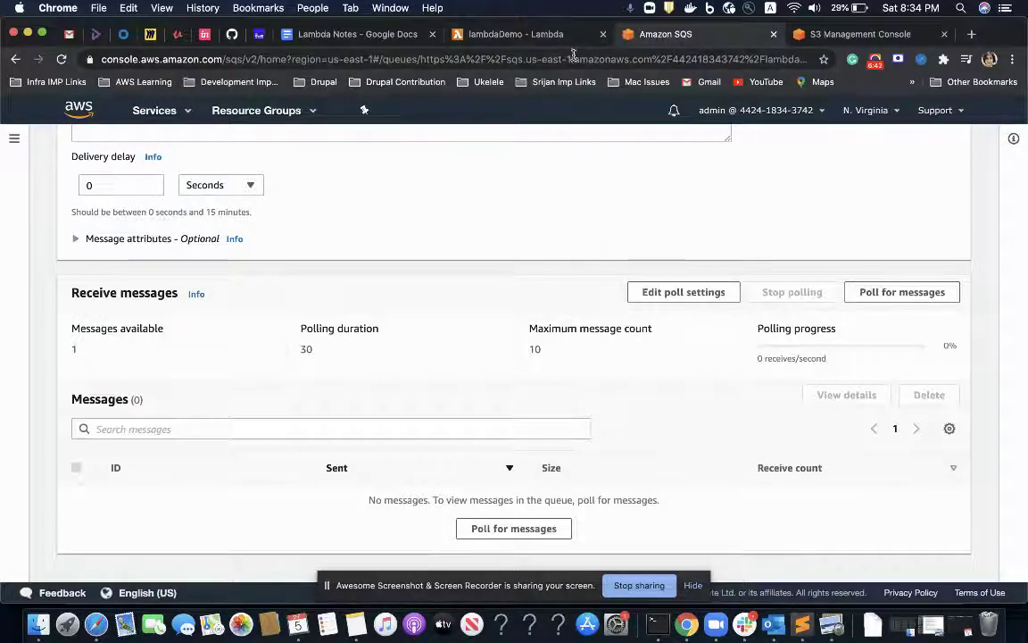
Return to the lambdaDemo function and look through its configuration, from the designer and function code to the basic settings.
click(526, 34)
scroll(500, 304, down, 3)
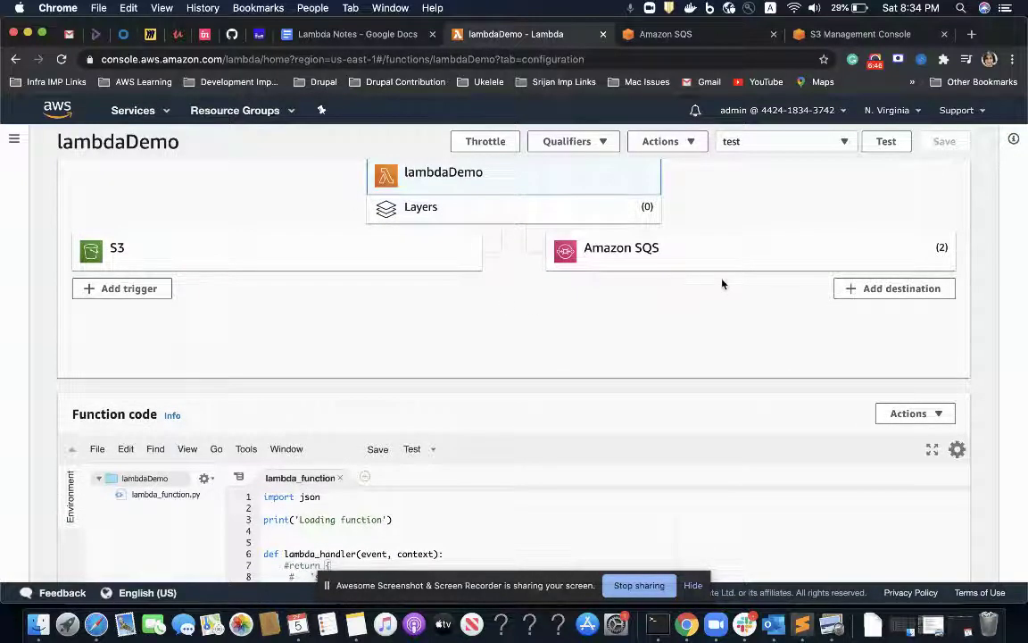
scroll(748, 256, up, 2)
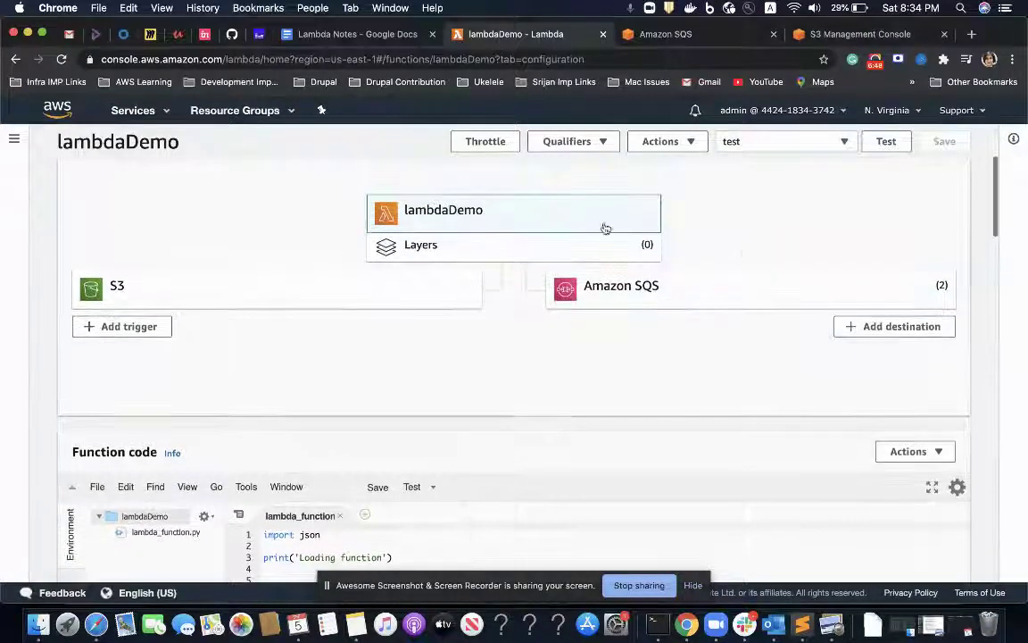
scroll(528, 226, down, 10)
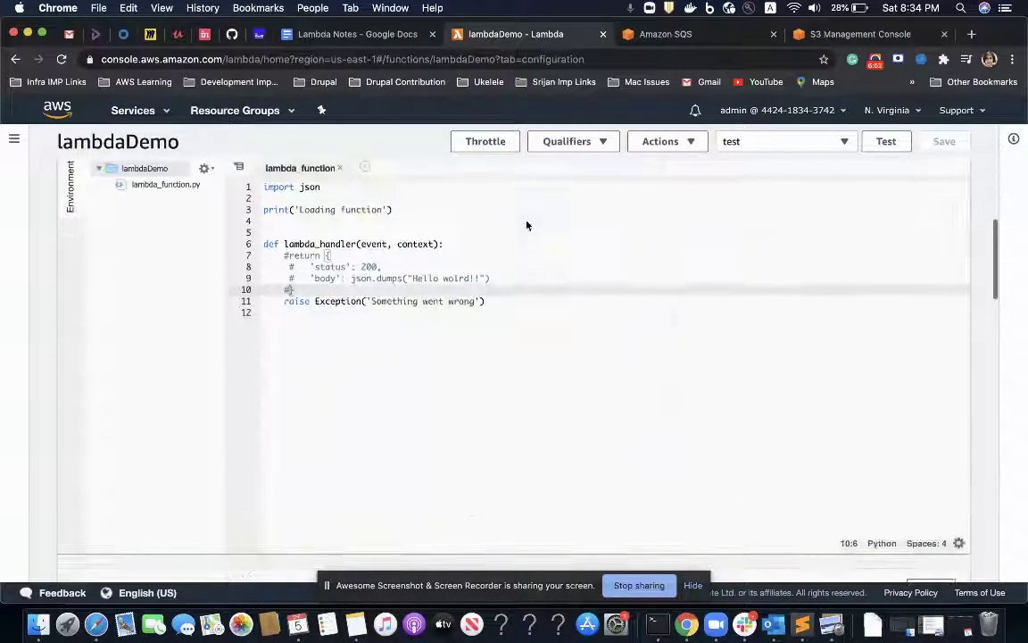
scroll(527, 225, down, 10)
scroll(526, 225, down, 5)
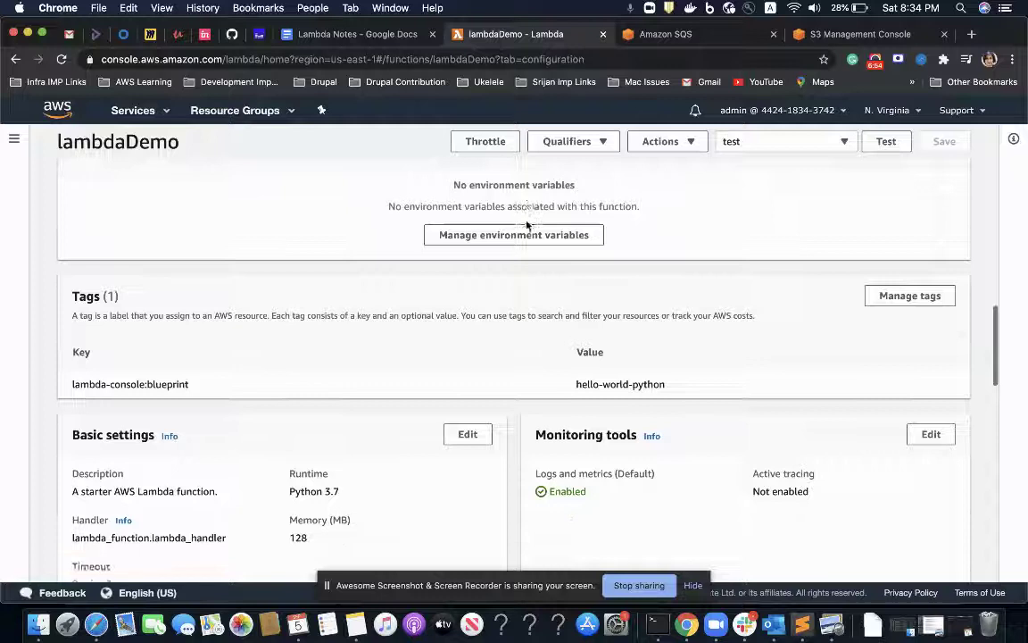
scroll(514, 288, down, 4)
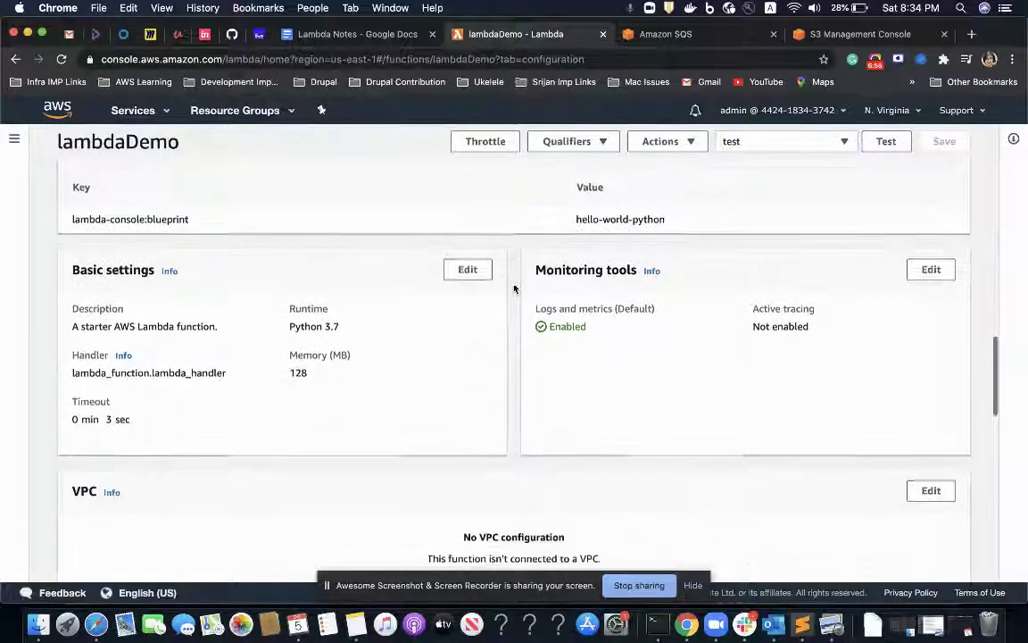
scroll(514, 289, up, 15)
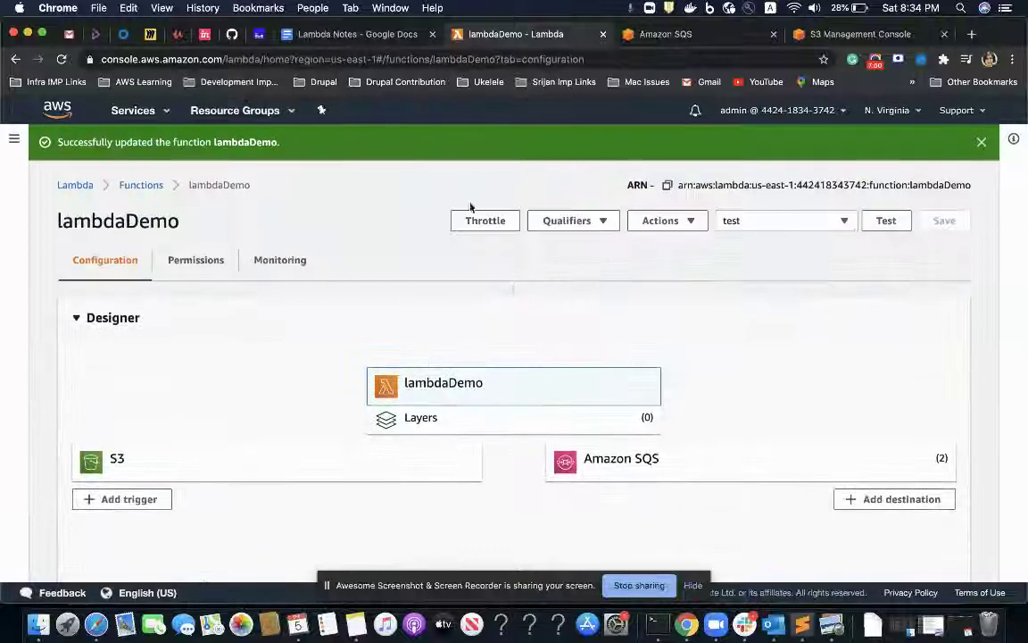